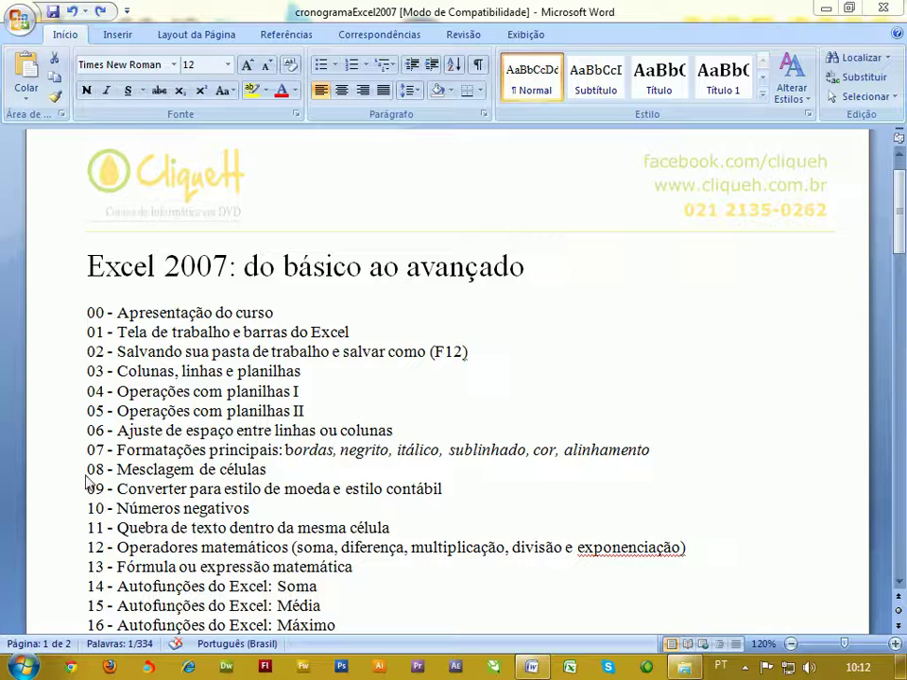
Highlight 'Formatações principais' in the Word outline and switch to a blank Excel workbook
{"action": "left_click_drag", "start_coordinate": [87, 452], "coordinate": [279, 451]}
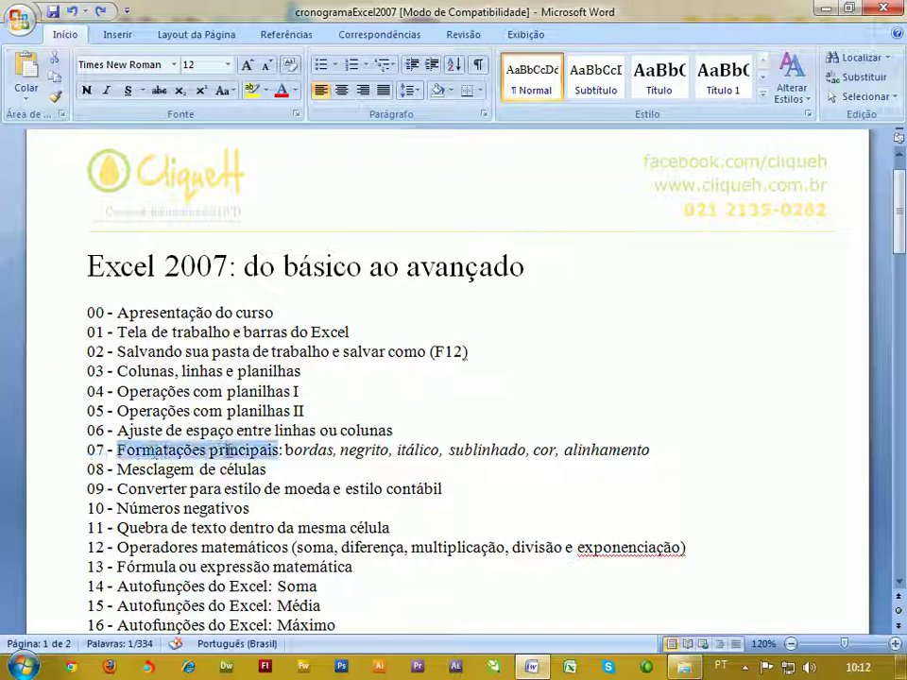
{"action": "left_click", "coordinate": [569, 667]}
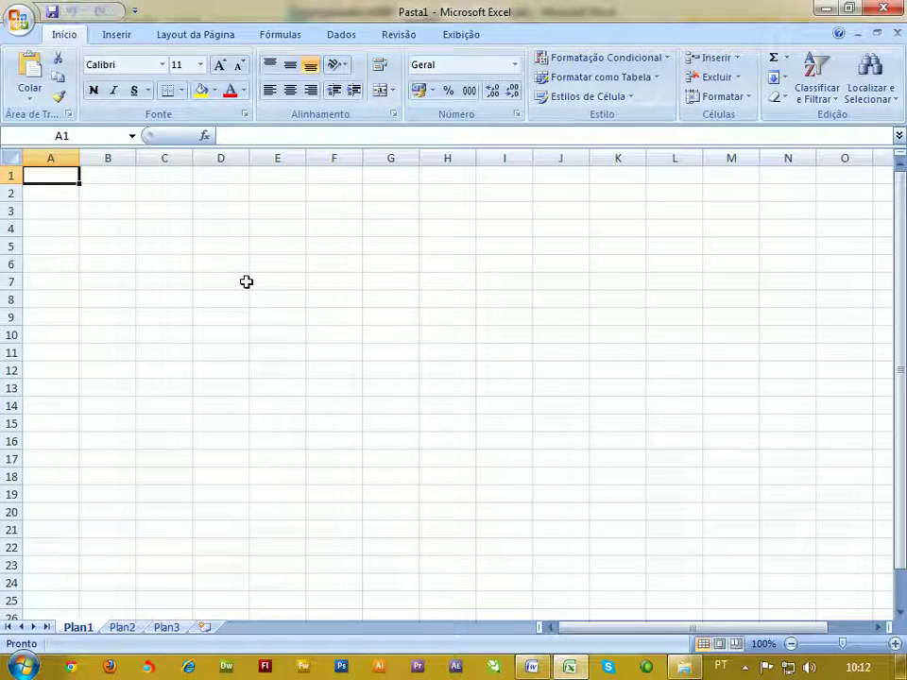
Enter 'Helton' in cell D6 of Plan1 and reselect the cell
{"action": "left_click", "coordinate": [231, 266]}
{"action": "type", "text": "Helton"}
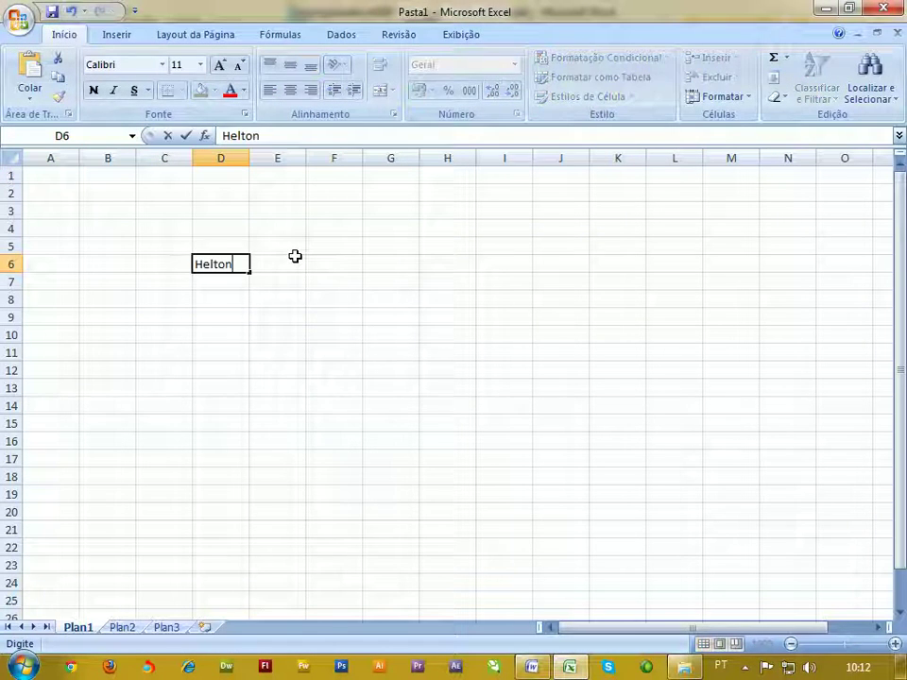
{"action": "key", "text": "Return"}
{"action": "left_click", "coordinate": [218, 264]}
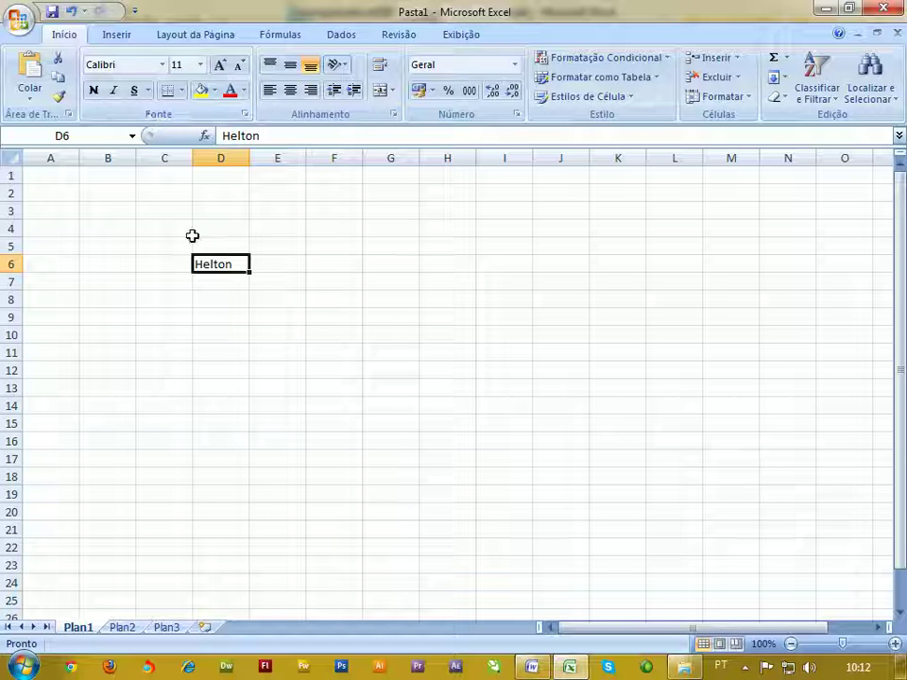
Set Helton to 48 pt and autofit column D to fit the name
{"action": "left_click", "coordinate": [199, 64]}
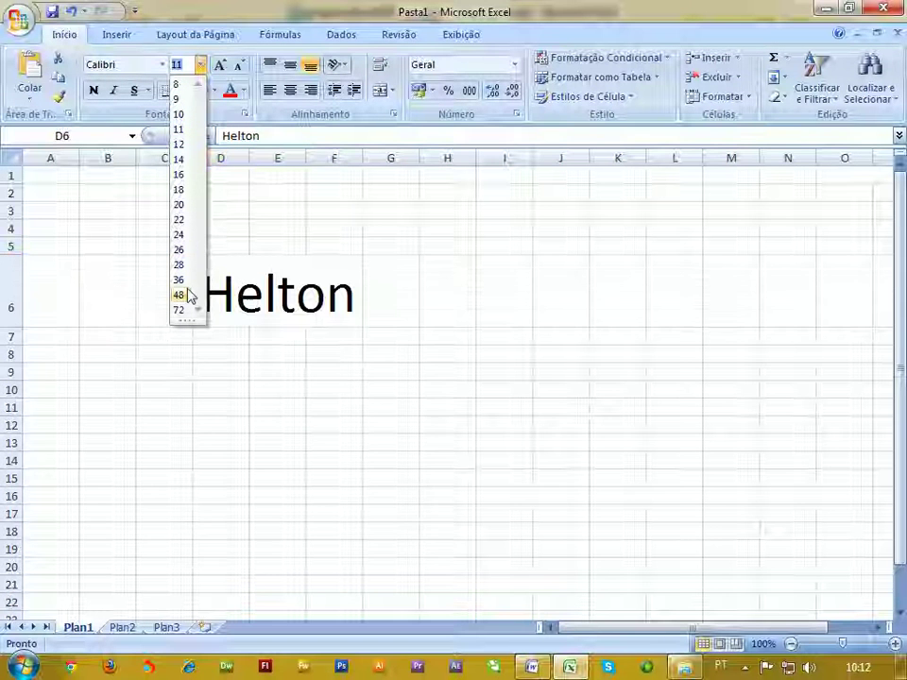
{"action": "left_click", "coordinate": [179, 295]}
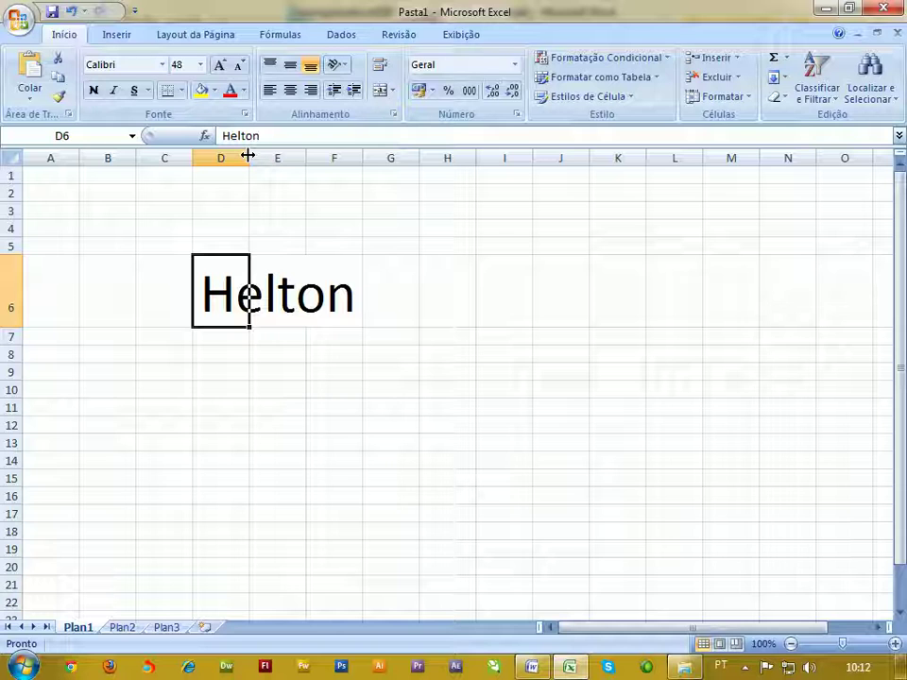
{"action": "double_click", "coordinate": [250, 158]}
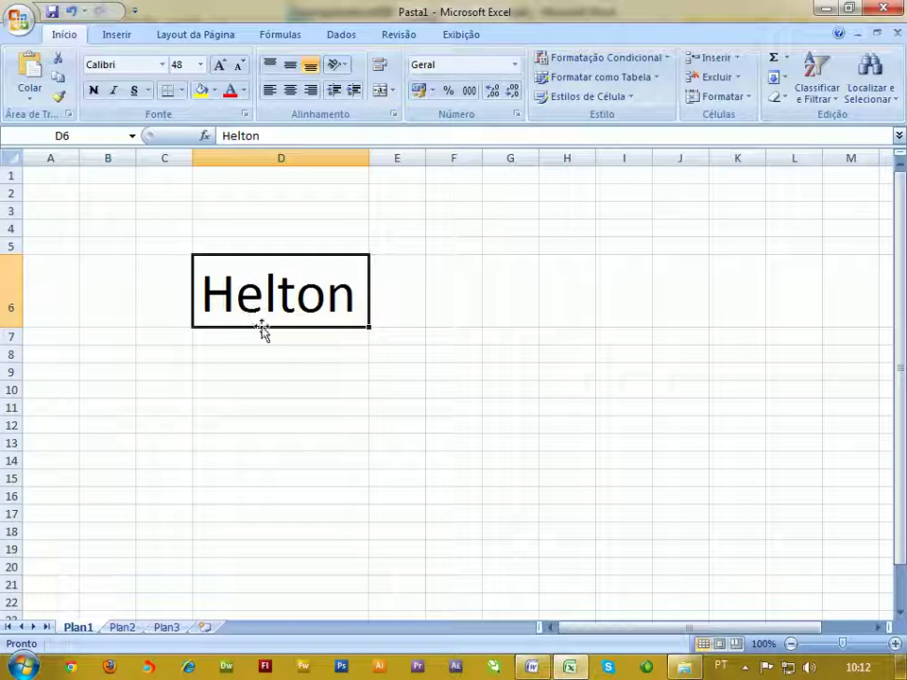
{"action": "left_click", "coordinate": [94, 90]}
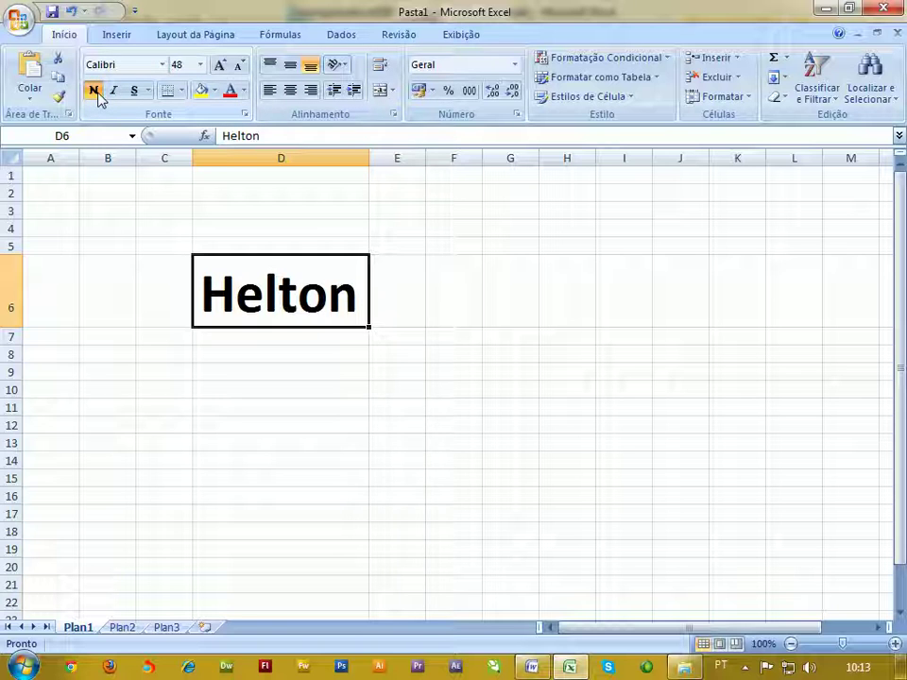
{"action": "left_click", "coordinate": [114, 91]}
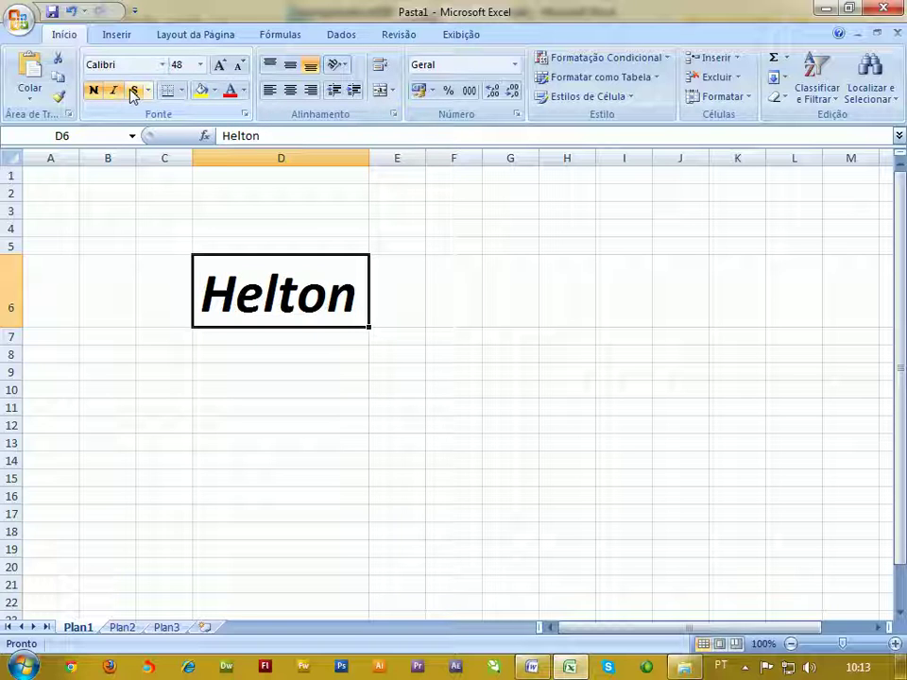
{"action": "left_click", "coordinate": [133, 92]}
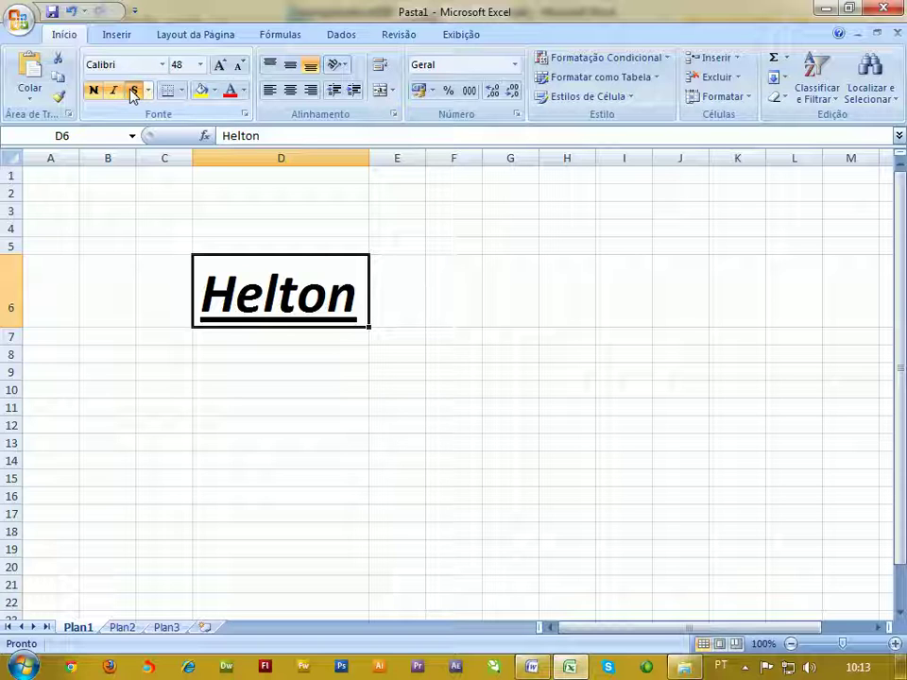
{"action": "left_click", "coordinate": [133, 92]}
{"action": "left_click", "coordinate": [115, 91]}
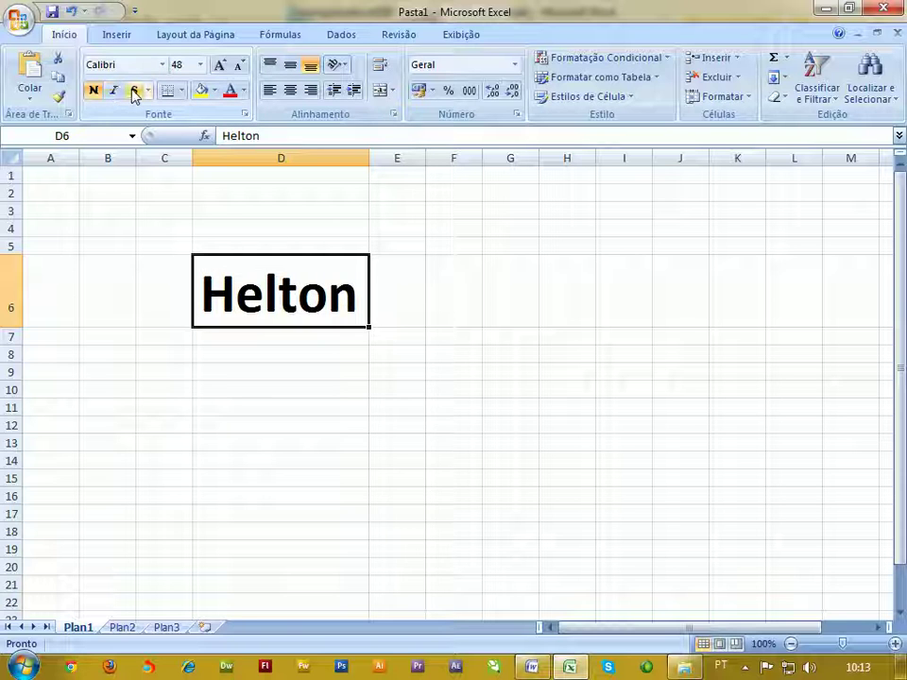
{"action": "left_click", "coordinate": [99, 94]}
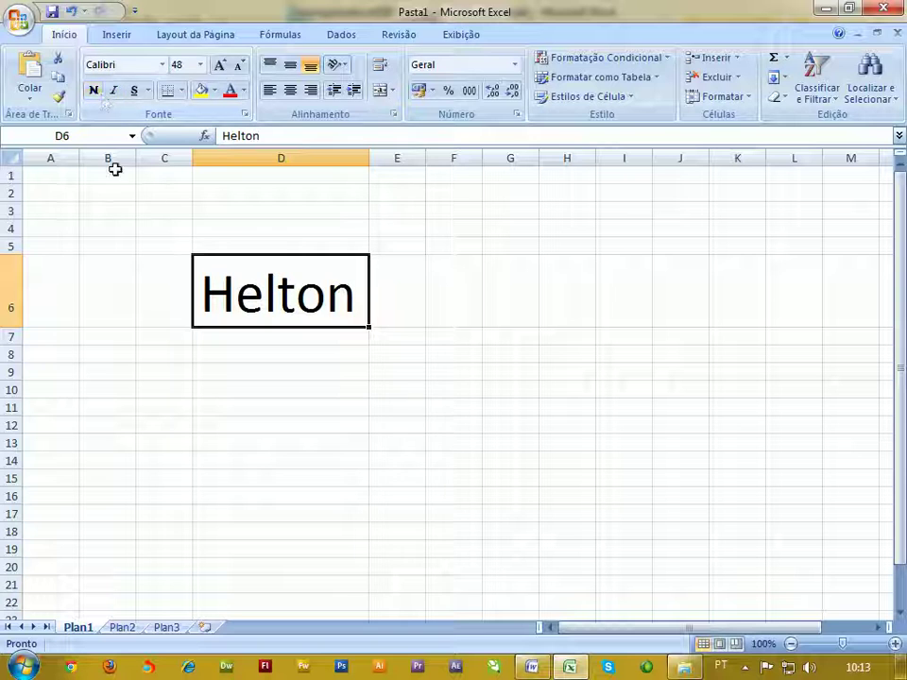
{"action": "left_click", "coordinate": [115, 91]}
{"action": "left_click", "coordinate": [114, 90]}
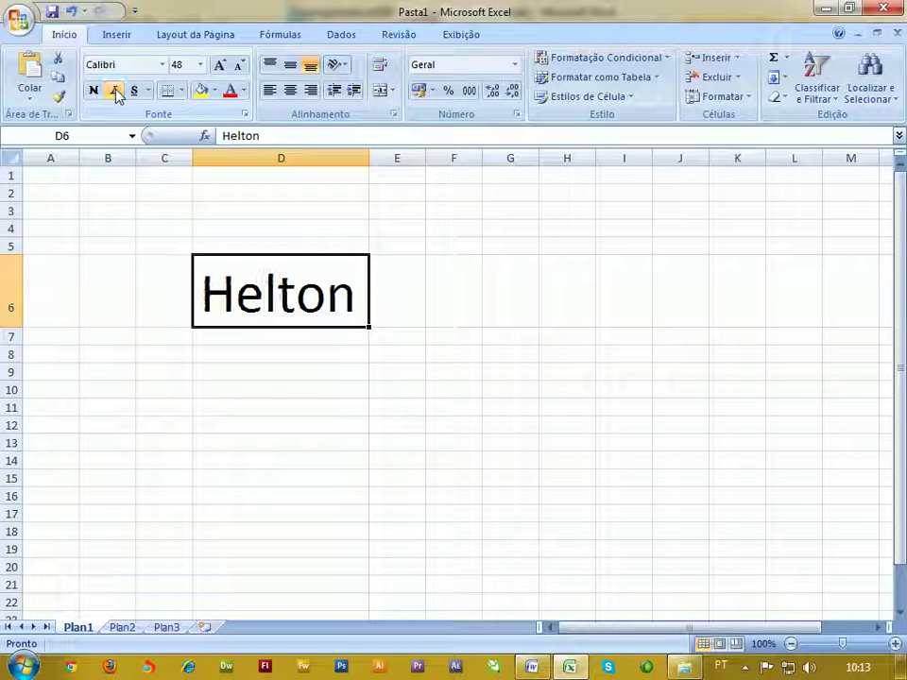
{"action": "left_click", "coordinate": [130, 92]}
{"action": "left_click", "coordinate": [133, 92]}
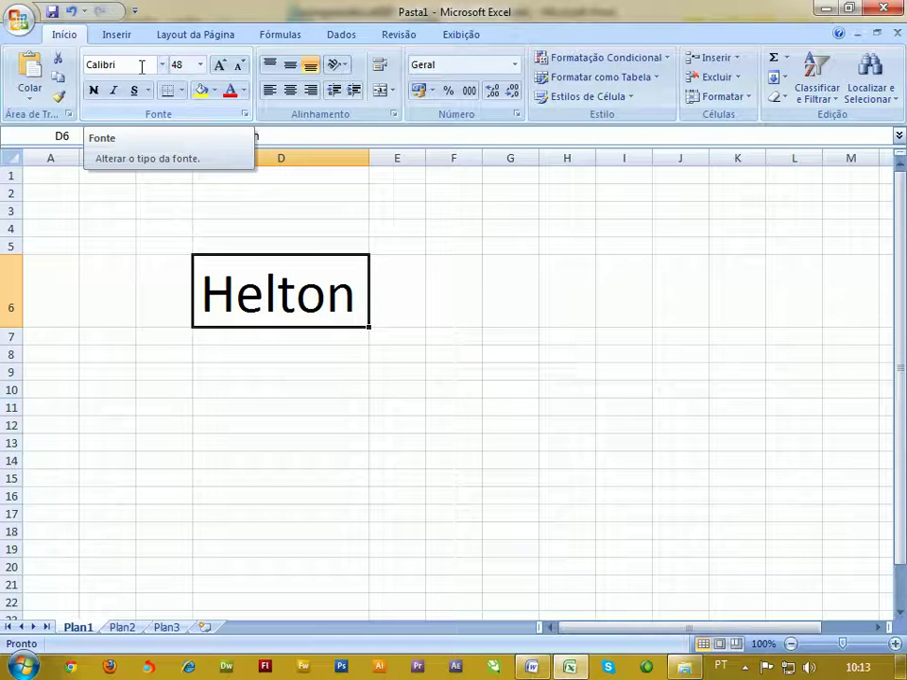
Apply the Aharoni font to Helton in D6 and autofit column D again
{"action": "left_click", "coordinate": [162, 65]}
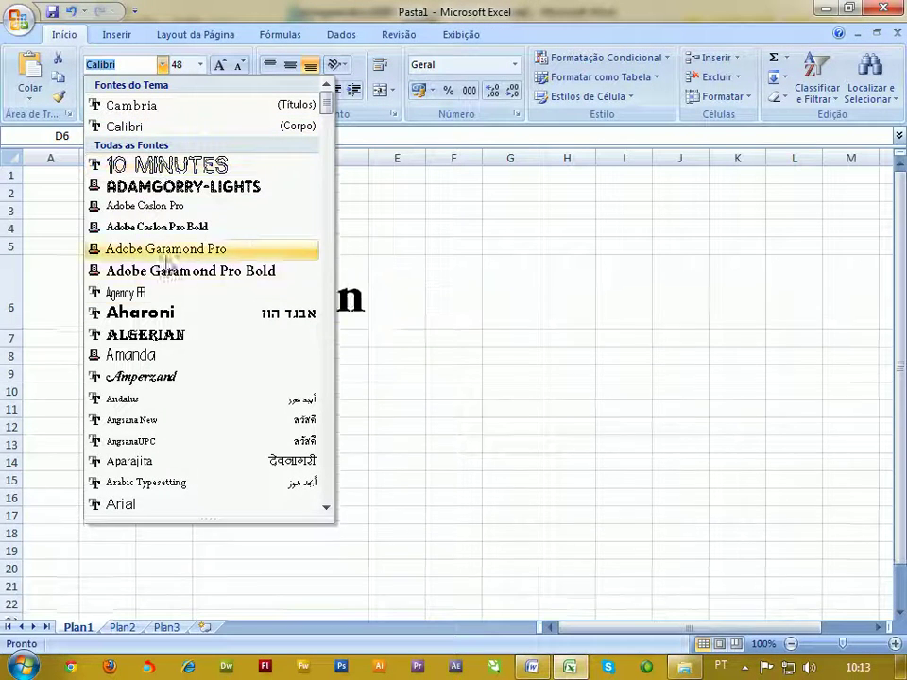
{"action": "left_click", "coordinate": [186, 313]}
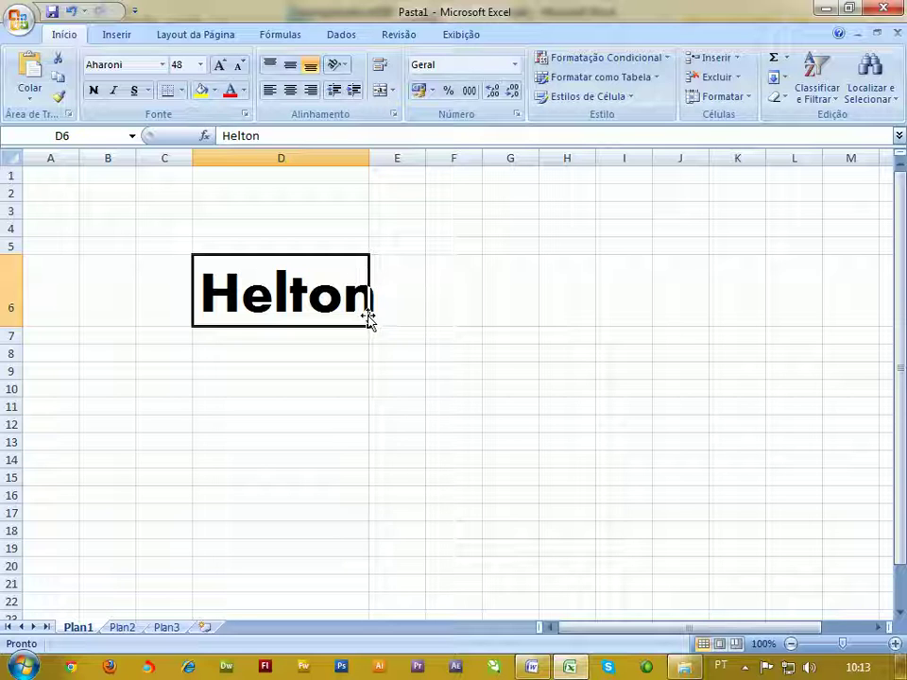
{"action": "left_click", "coordinate": [359, 354]}
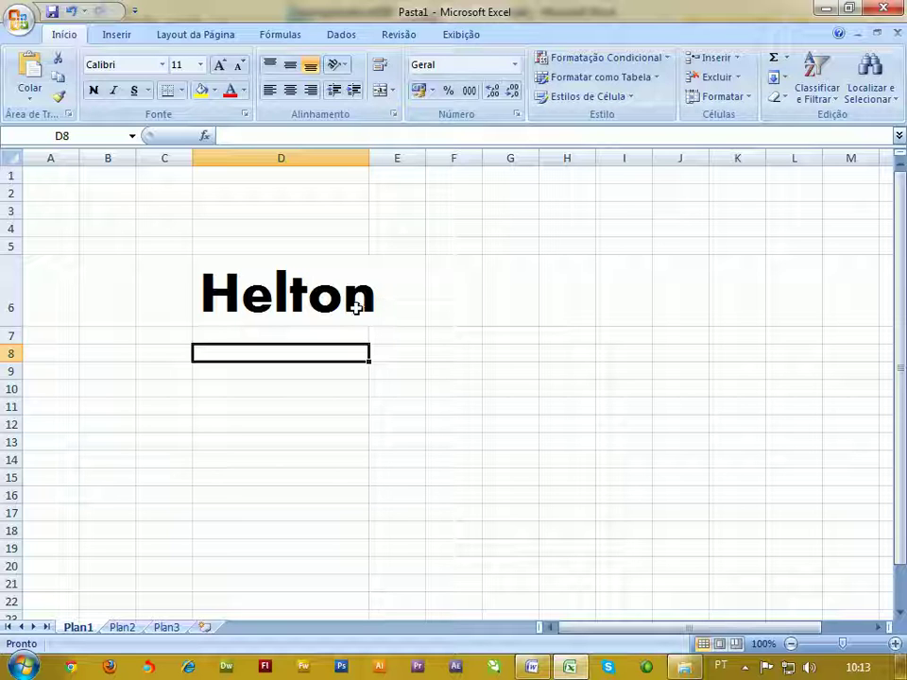
{"action": "double_click", "coordinate": [371, 154]}
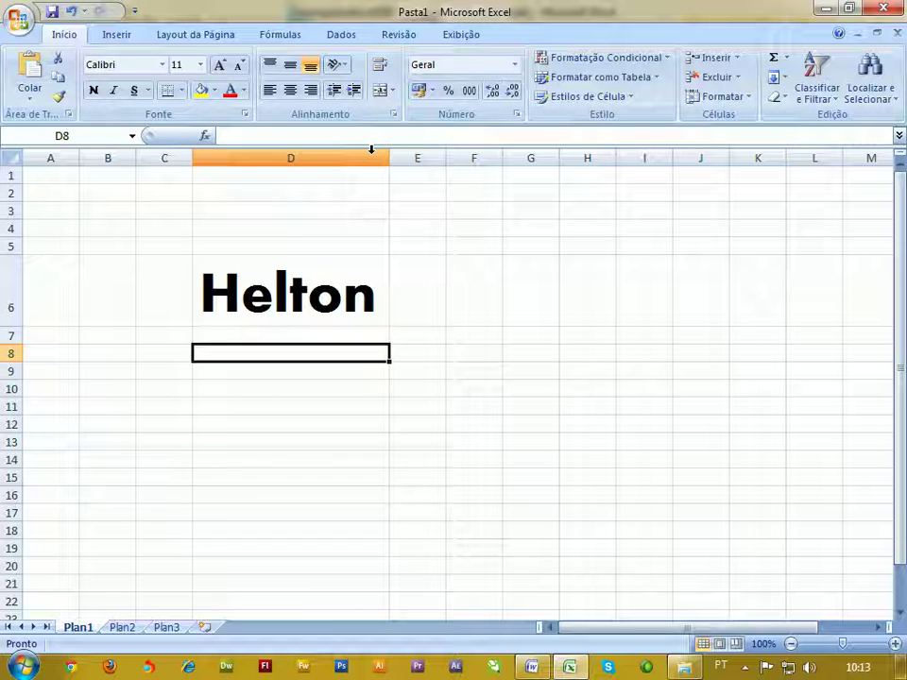
{"action": "left_click", "coordinate": [324, 293]}
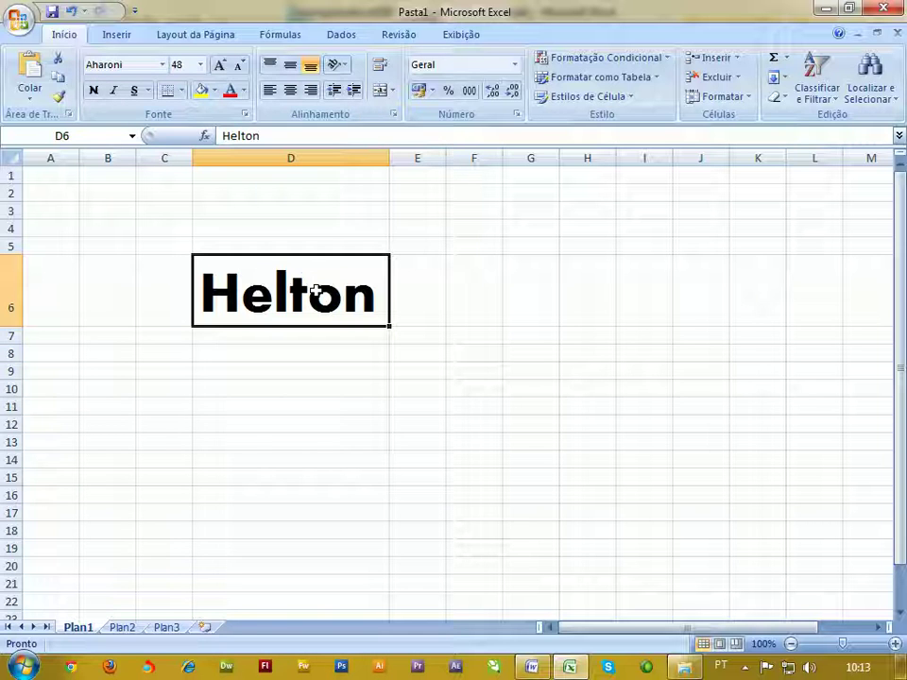
{"action": "left_click", "coordinate": [200, 64]}
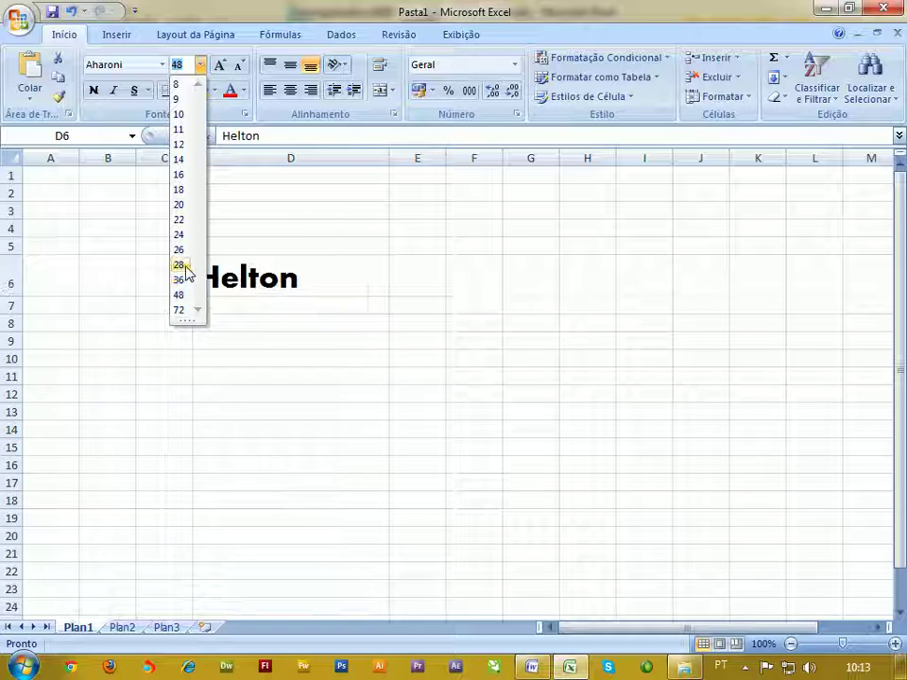
{"action": "left_click", "coordinate": [181, 281]}
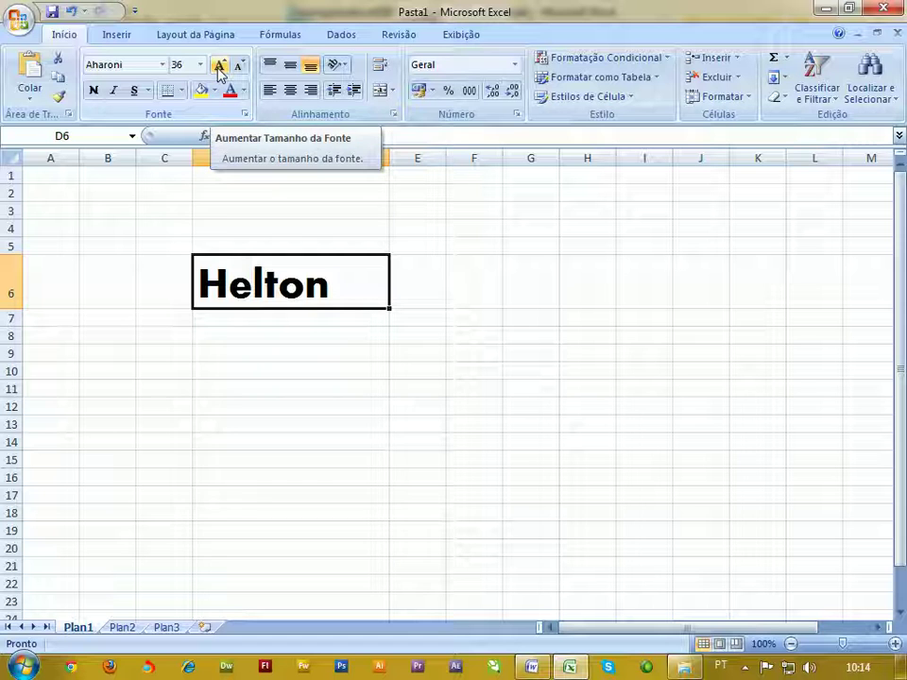
{"action": "left_click", "coordinate": [218, 66]}
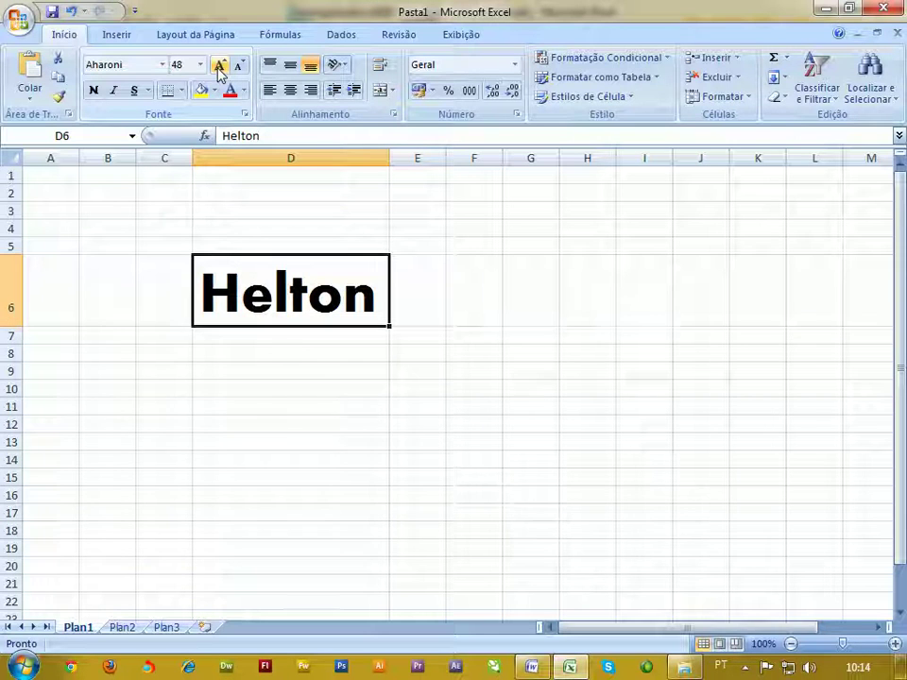
{"action": "left_click", "coordinate": [219, 66]}
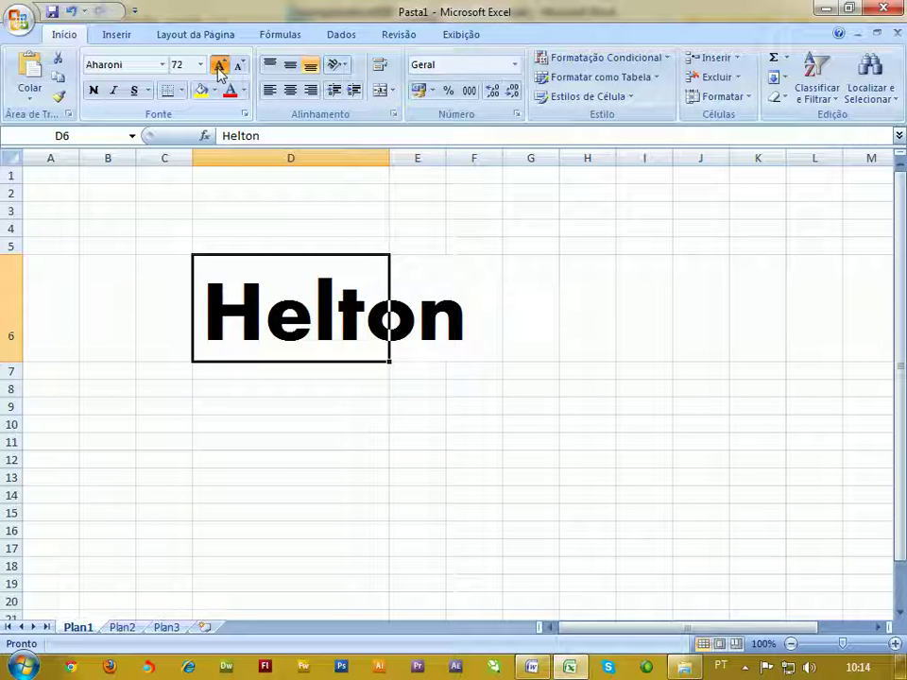
{"action": "left_click", "coordinate": [240, 66]}
{"action": "left_click", "coordinate": [241, 68]}
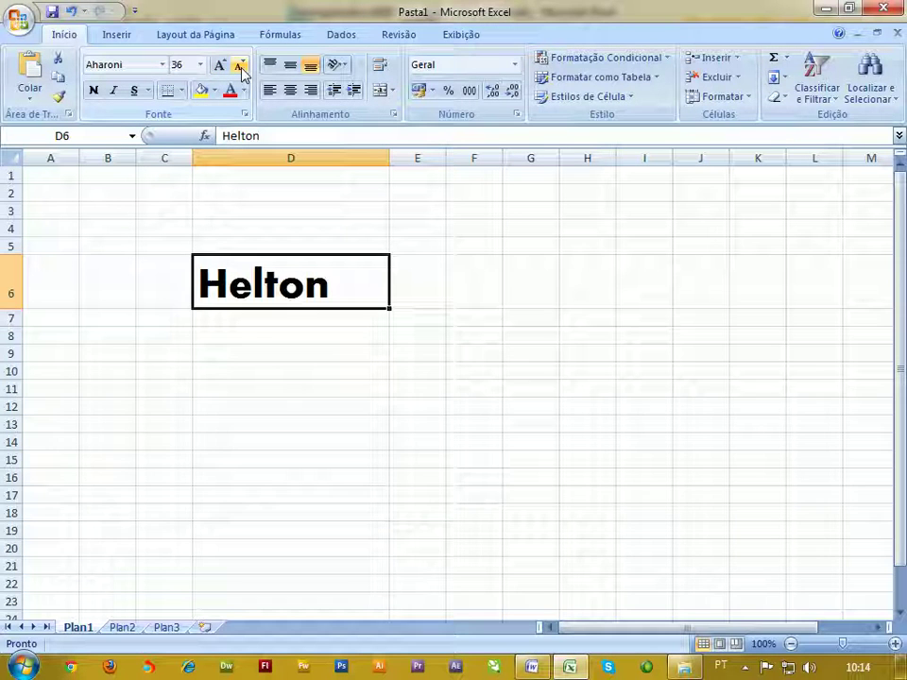
{"action": "left_click", "coordinate": [240, 66]}
{"action": "left_click", "coordinate": [221, 67]}
{"action": "left_click", "coordinate": [225, 68]}
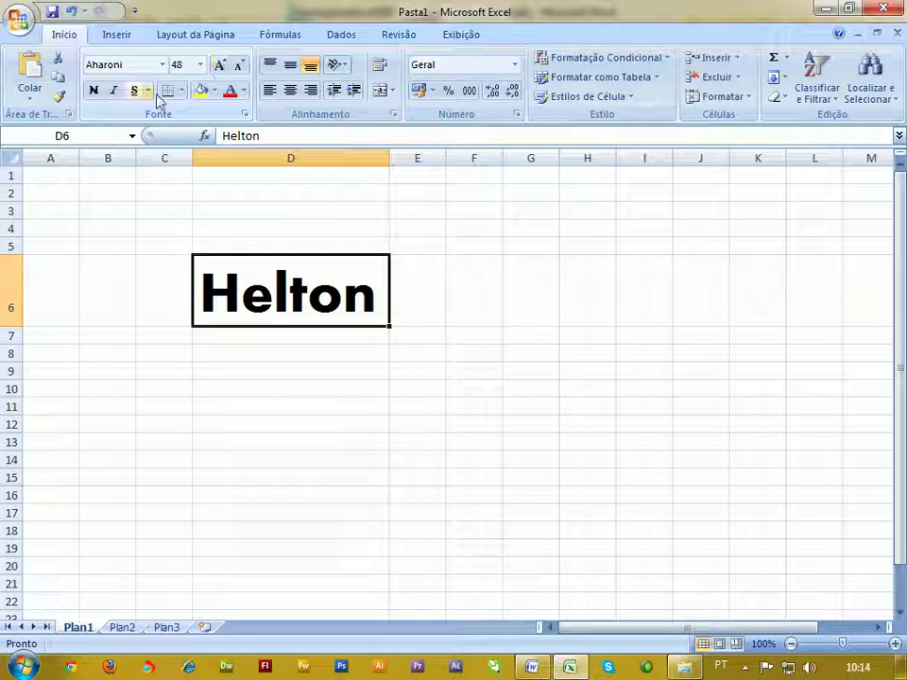
Put borders on all sides of cell D6 and check the result
{"action": "left_click", "coordinate": [374, 241]}
{"action": "left_click", "coordinate": [338, 269]}
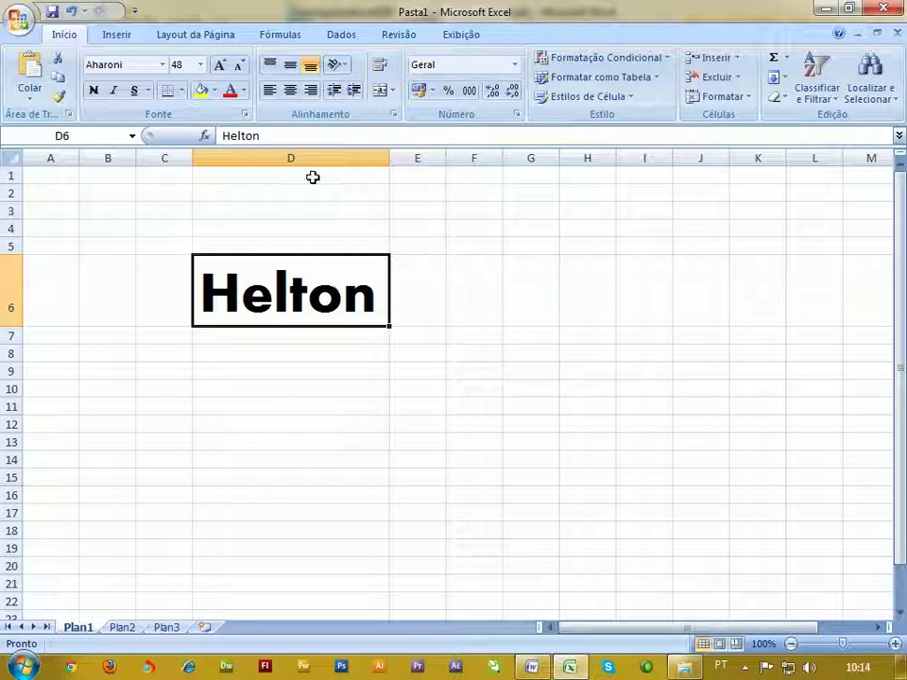
{"action": "left_click", "coordinate": [184, 95]}
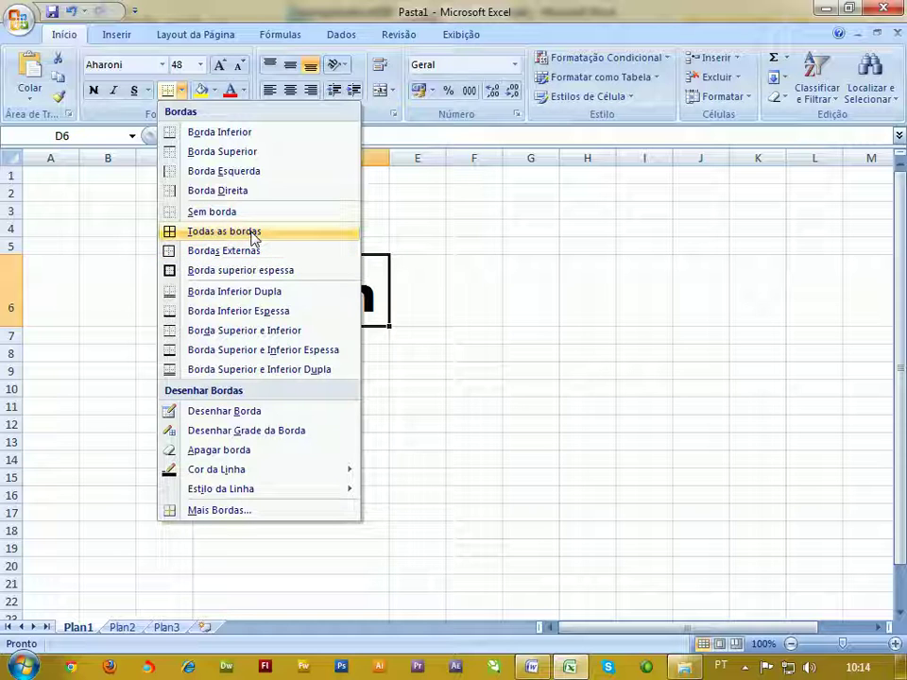
{"action": "left_click", "coordinate": [253, 234]}
{"action": "left_click", "coordinate": [398, 311]}
{"action": "left_click", "coordinate": [342, 378]}
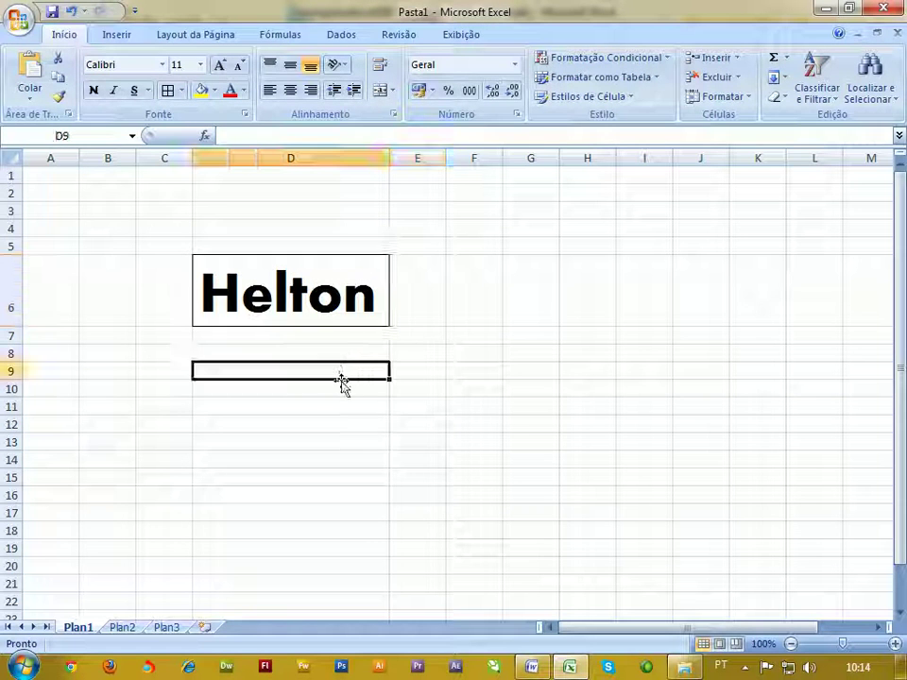
{"action": "left_click", "coordinate": [324, 310]}
{"action": "left_click", "coordinate": [353, 405]}
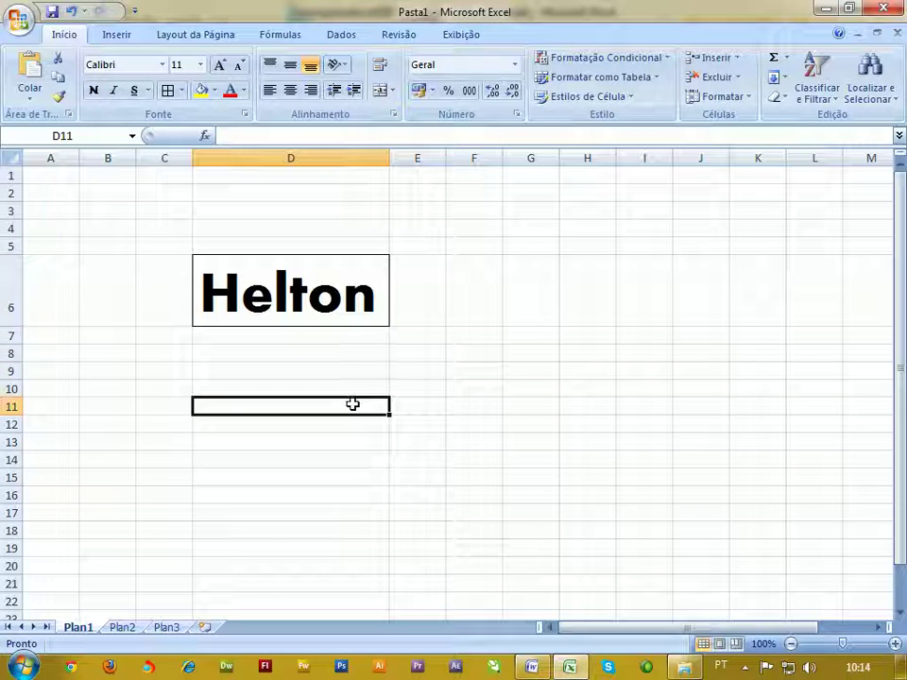
Redraw D6's outline border using red as the line colour
{"action": "left_click", "coordinate": [274, 269]}
{"action": "left_click", "coordinate": [180, 92]}
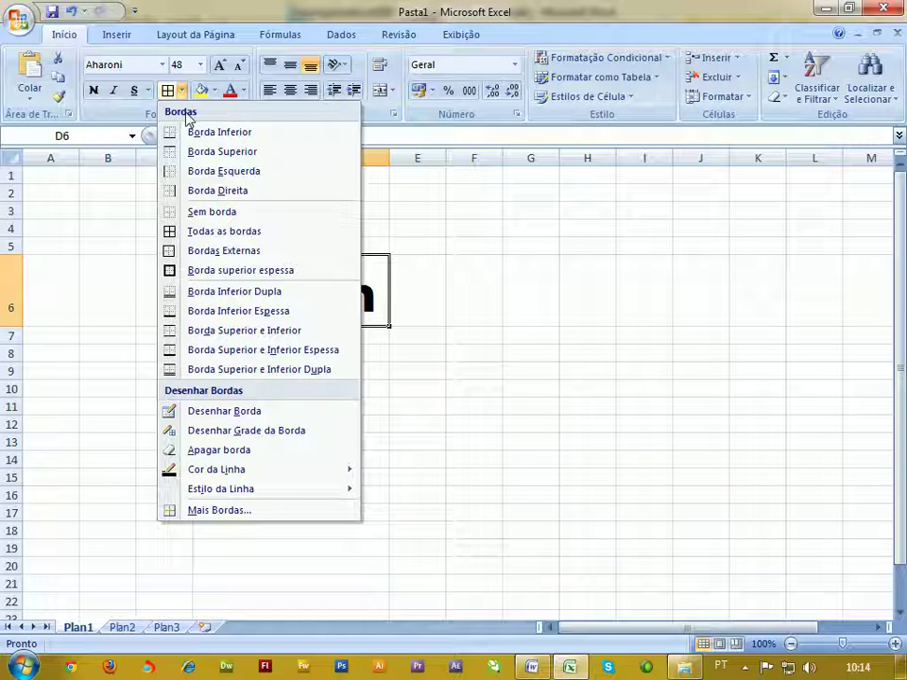
{"action": "mouse_move", "coordinate": [263, 477]}
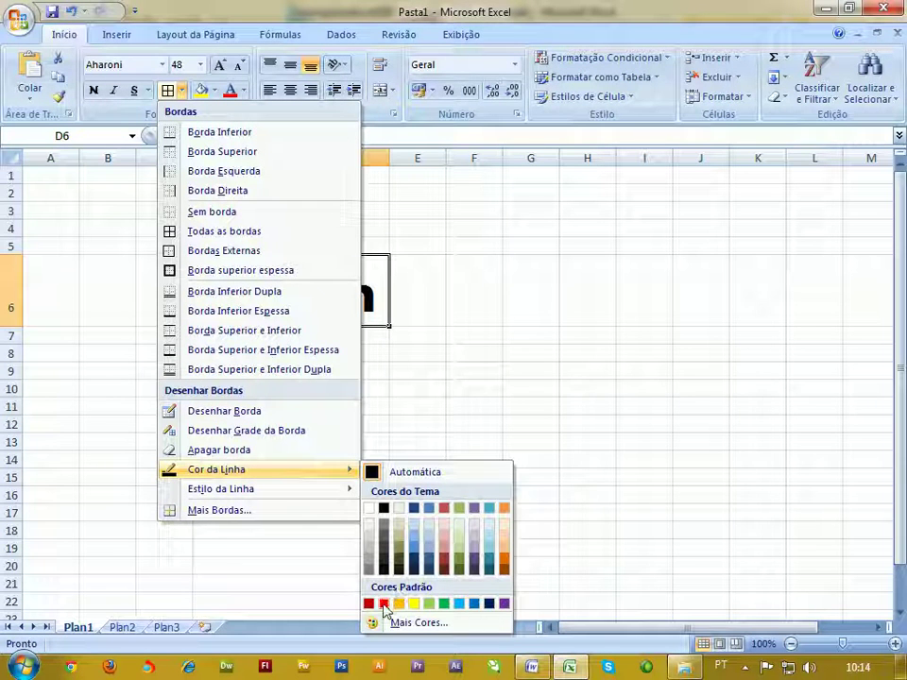
{"action": "left_click", "coordinate": [384, 605]}
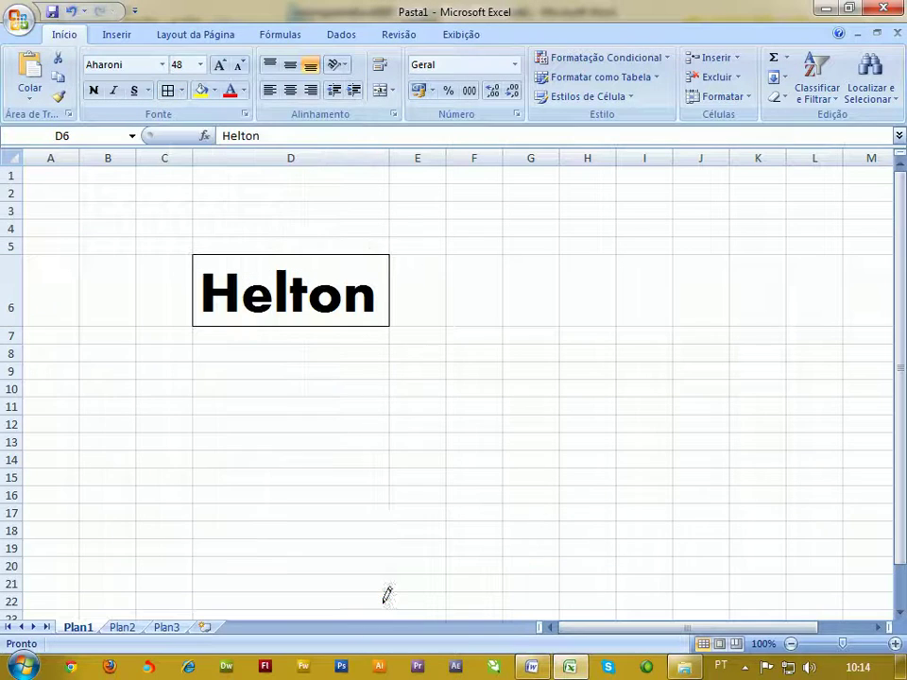
{"action": "left_click", "coordinate": [215, 259]}
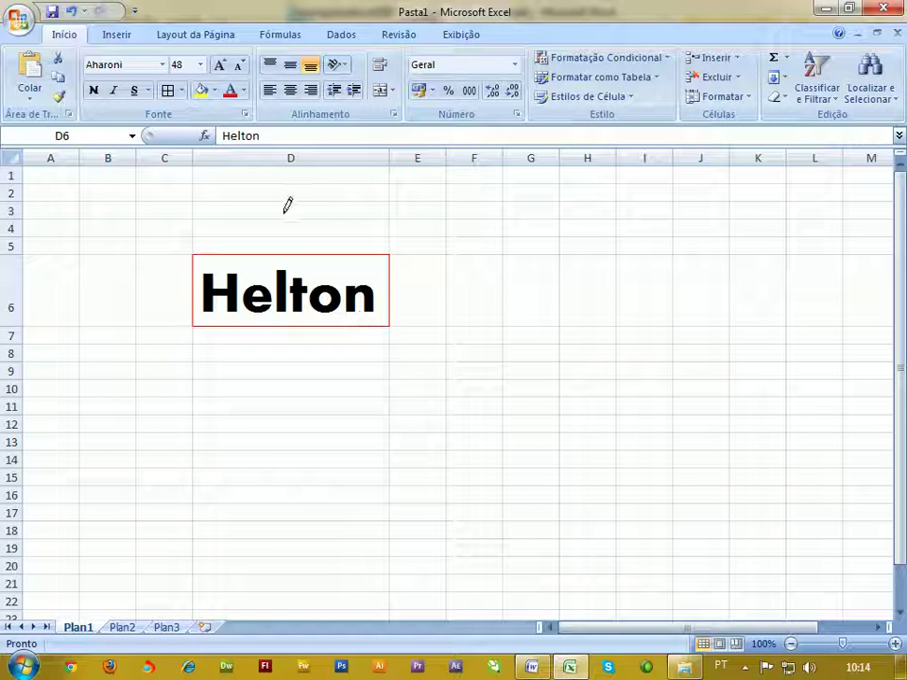
{"action": "left_click", "coordinate": [181, 92]}
Redraw the red border around D6 with a dashed line style
{"action": "mouse_move", "coordinate": [235, 491]}
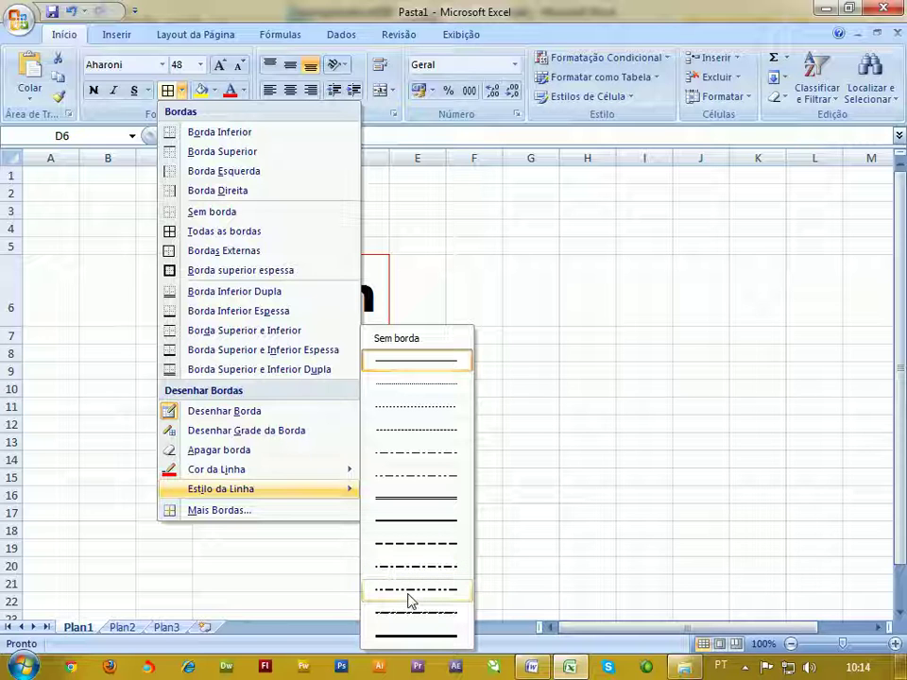
{"action": "left_click", "coordinate": [424, 544]}
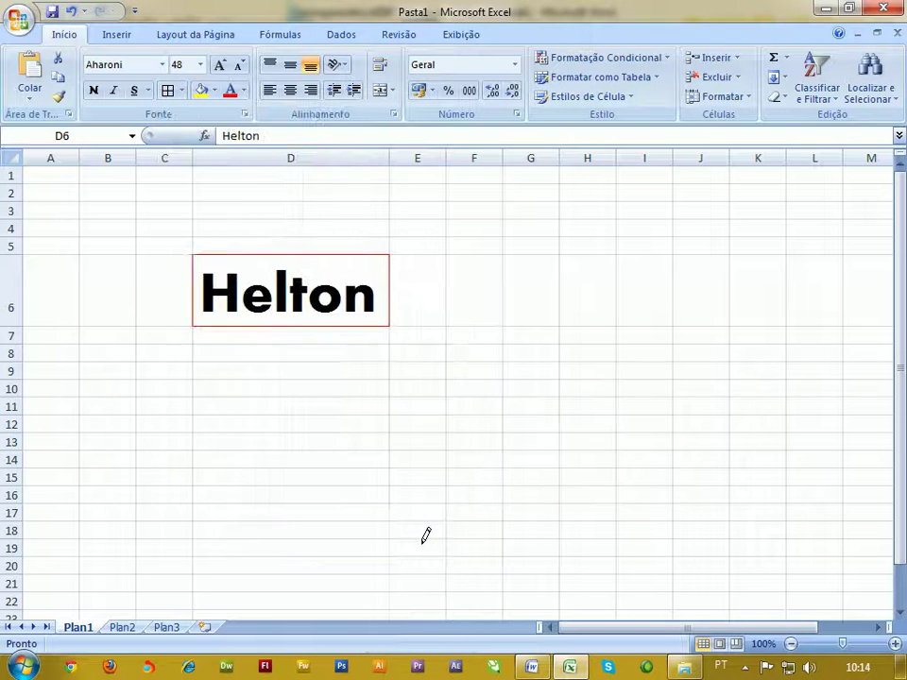
{"action": "left_click_drag", "start_coordinate": [215, 259], "coordinate": [294, 294]}
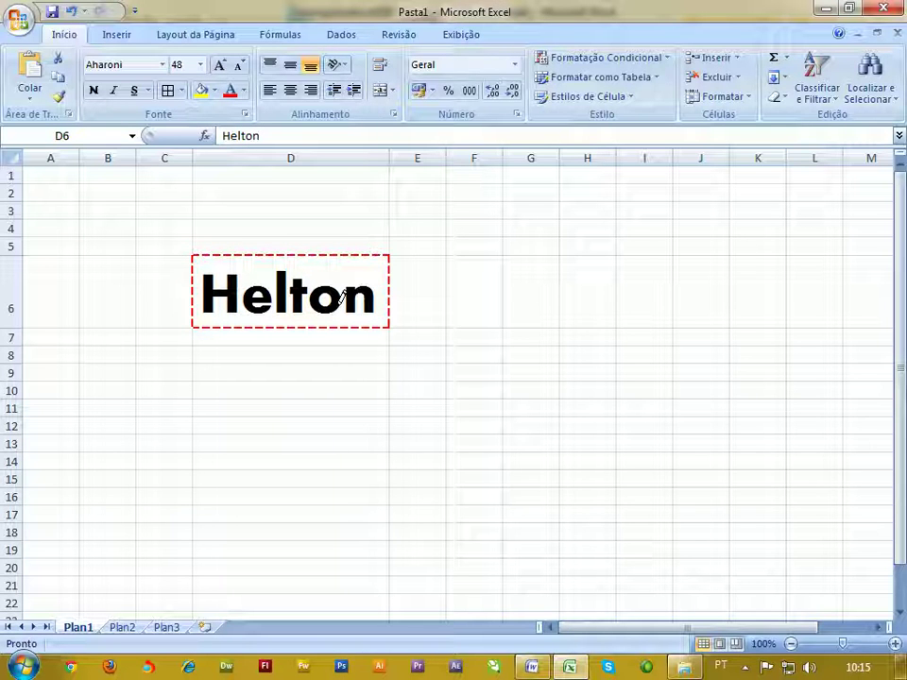
Stop border drawing and change the Helton text colour to light blue
{"action": "key", "text": "Return"}
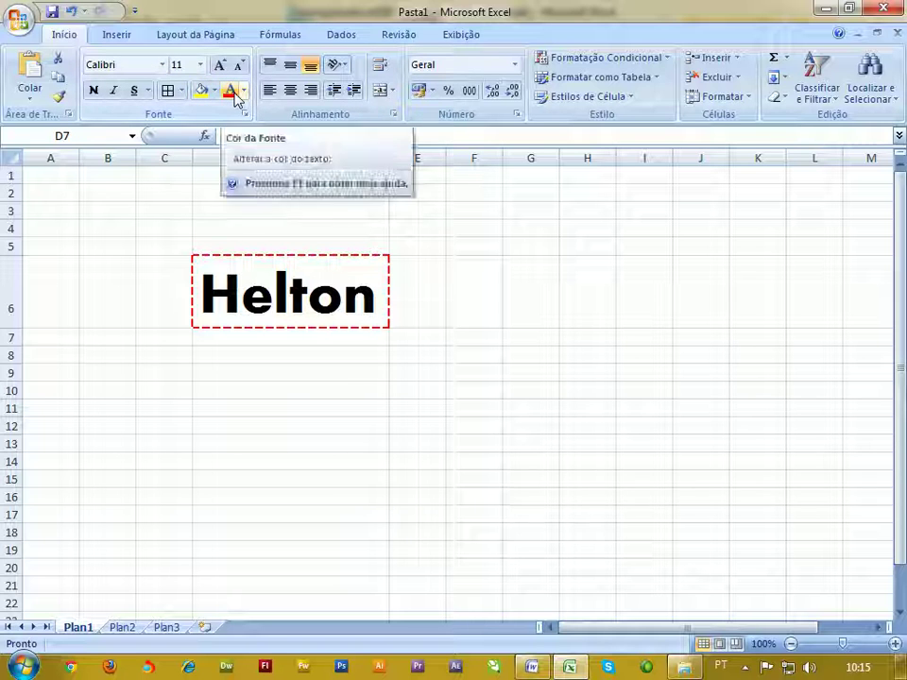
{"action": "key", "text": "Escape"}
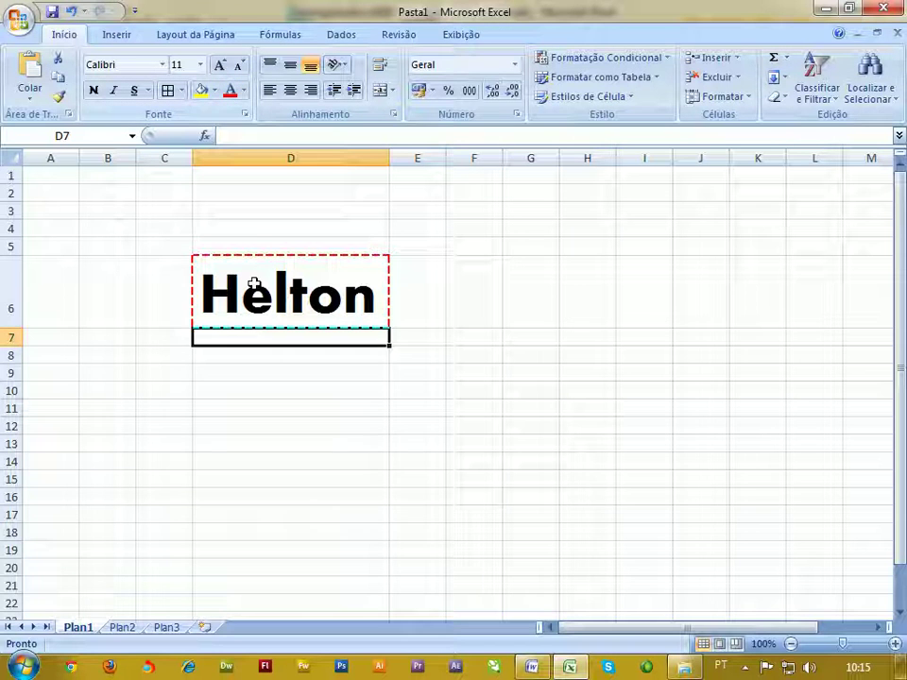
{"action": "left_click", "coordinate": [253, 288]}
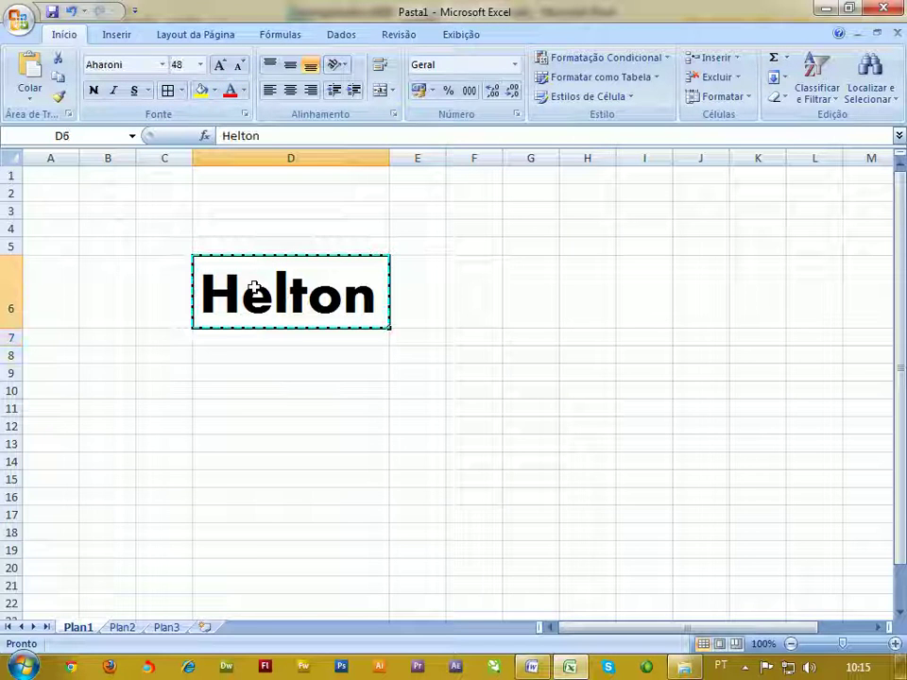
{"action": "left_click", "coordinate": [231, 92]}
{"action": "left_click", "coordinate": [243, 91]}
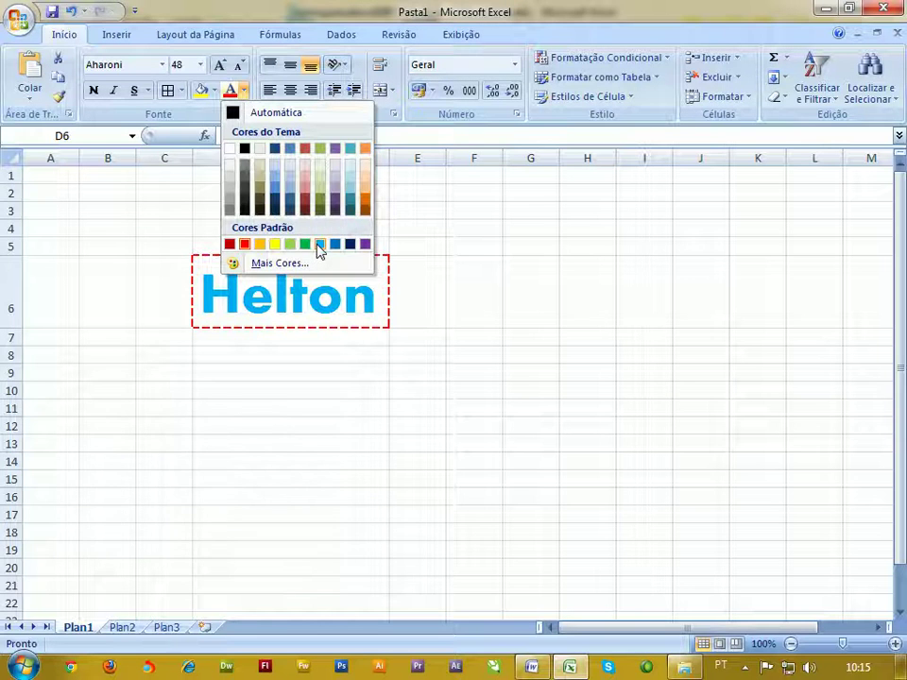
{"action": "left_click", "coordinate": [317, 246]}
{"action": "left_click", "coordinate": [407, 247]}
{"action": "left_click", "coordinate": [448, 286]}
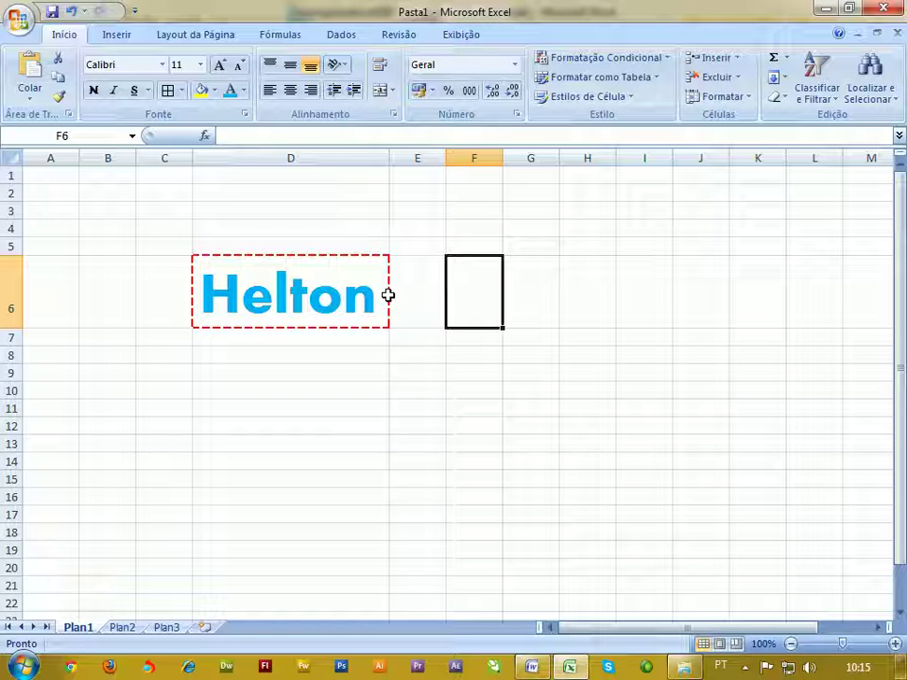
{"action": "left_click", "coordinate": [327, 293]}
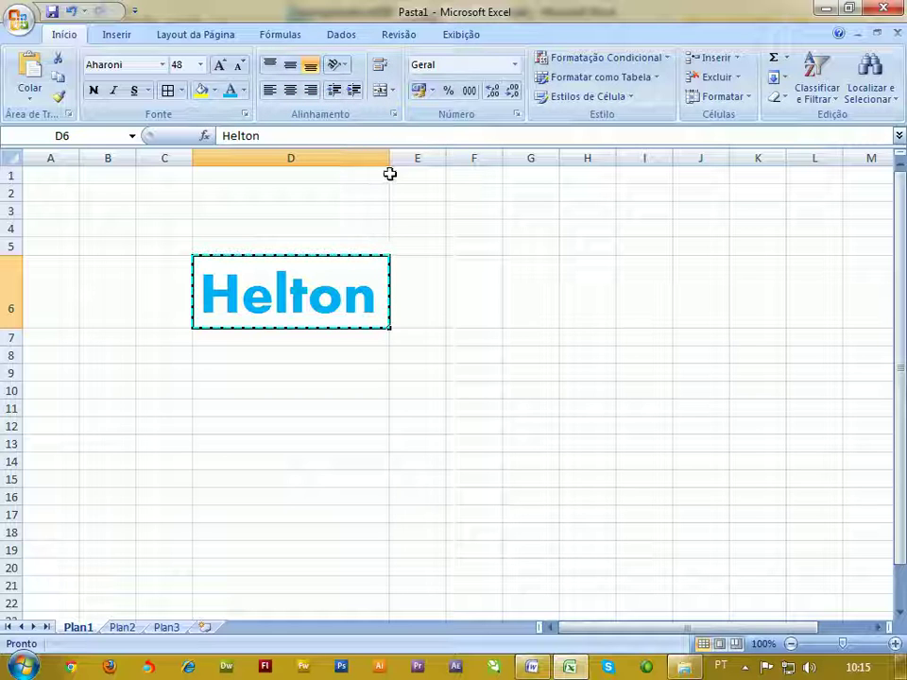
Widen column D further and center Helton horizontally in D6
{"action": "left_click_drag", "start_coordinate": [391, 158], "coordinate": [527, 161]}
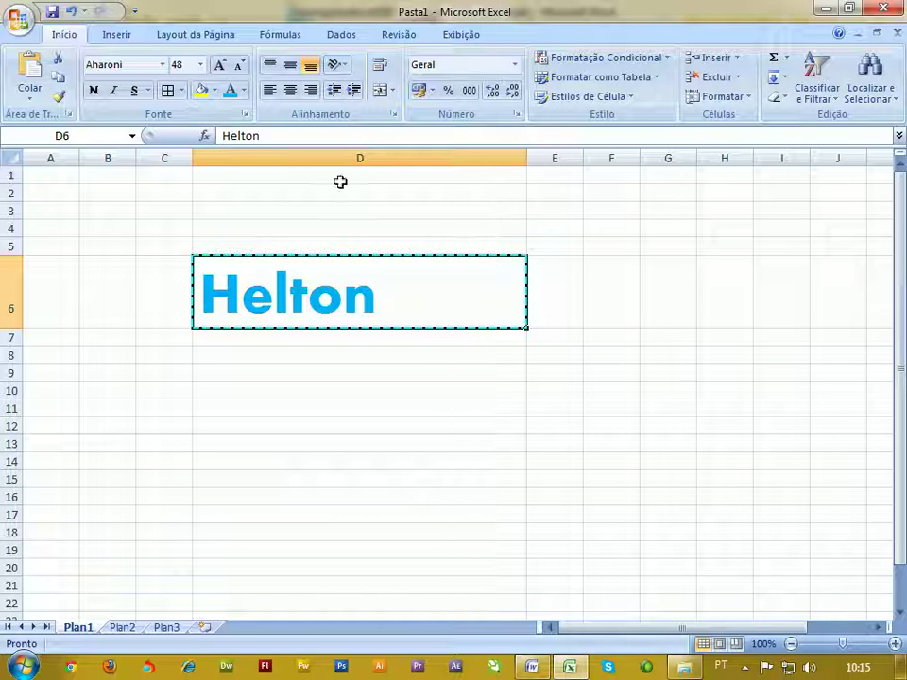
{"action": "left_click", "coordinate": [270, 91]}
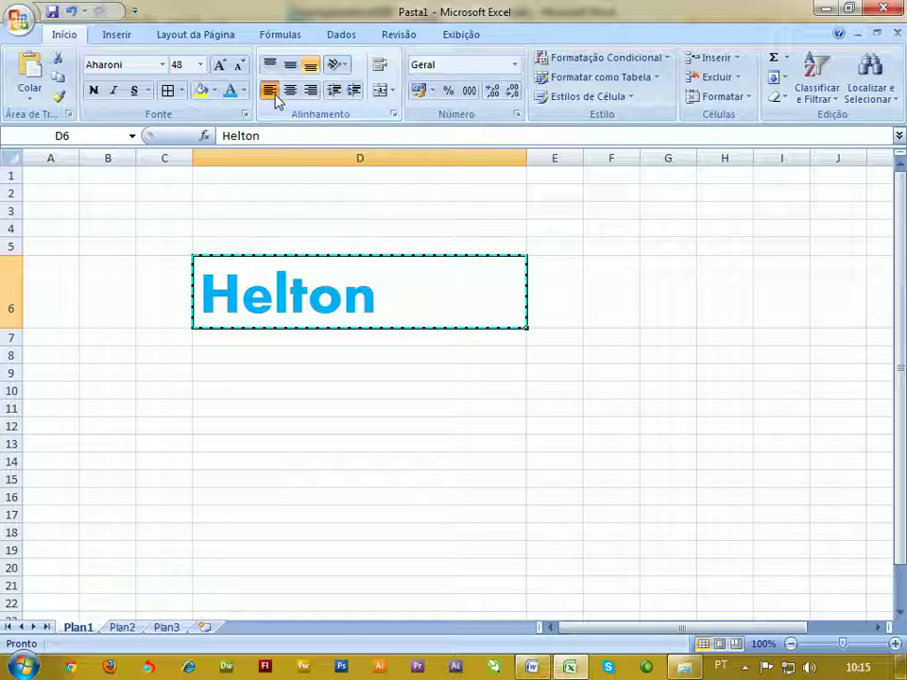
{"action": "left_click", "coordinate": [290, 92]}
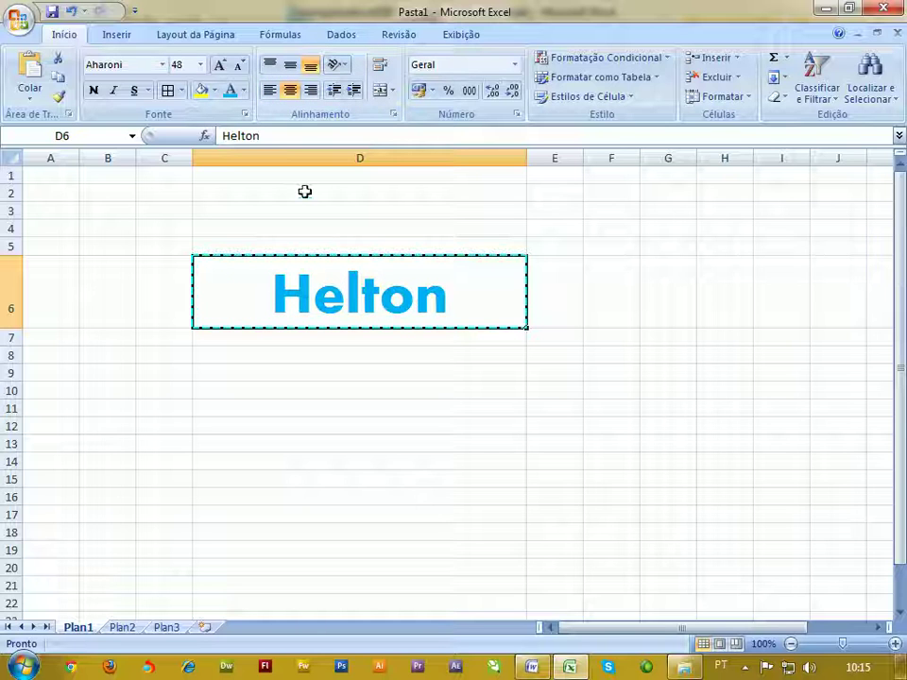
{"action": "left_click", "coordinate": [311, 91]}
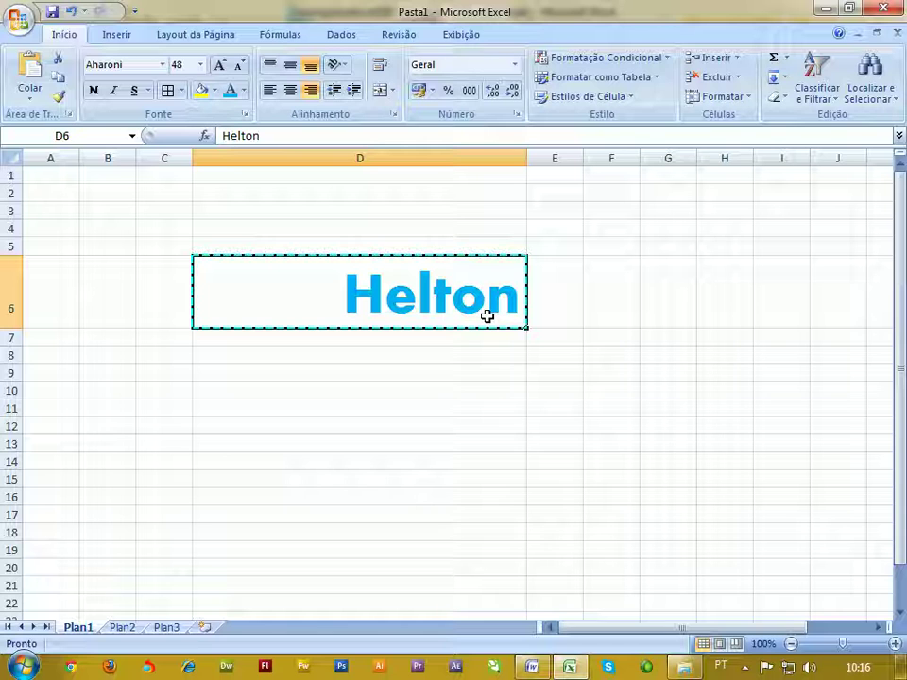
{"action": "left_click", "coordinate": [288, 91]}
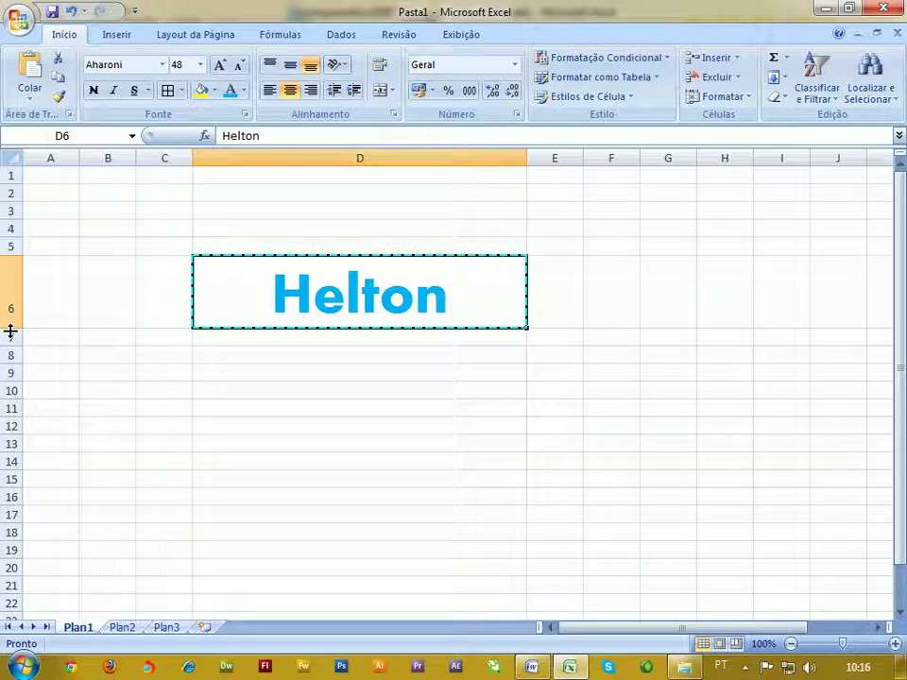
Make row 6 much taller and reselect cell D6
{"action": "left_click_drag", "start_coordinate": [10, 331], "coordinate": [9, 501]}
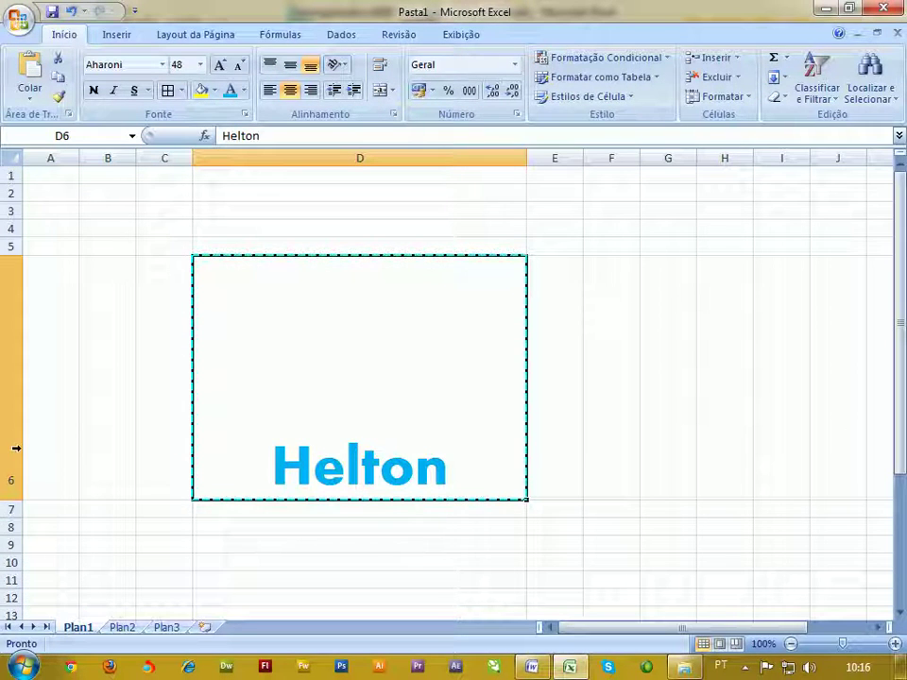
{"action": "left_click", "coordinate": [16, 448]}
{"action": "left_click", "coordinate": [308, 399]}
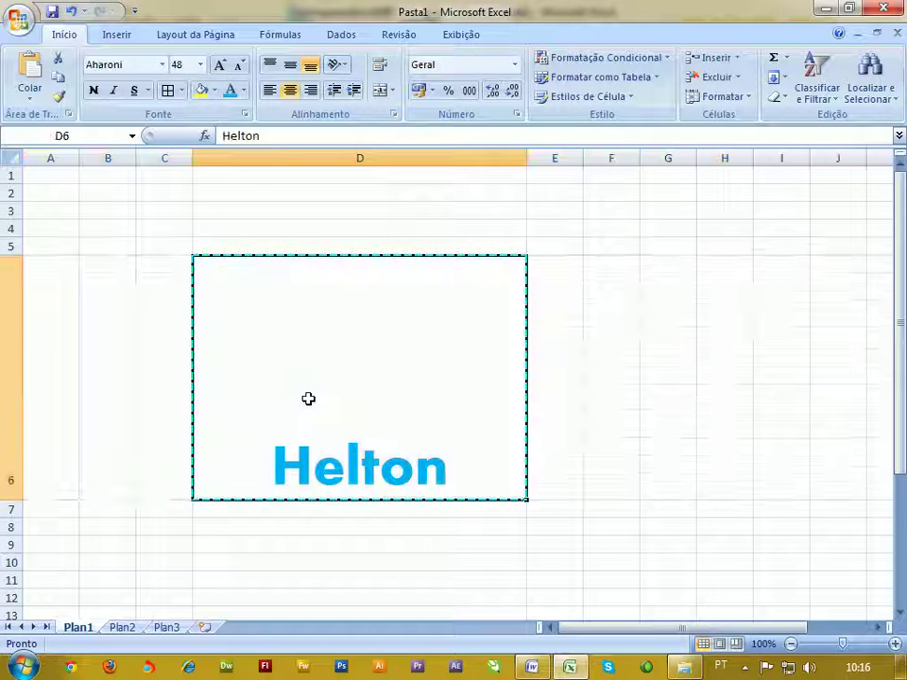
Center Helton vertically in D6 and view the finished cell
{"action": "left_click", "coordinate": [274, 62]}
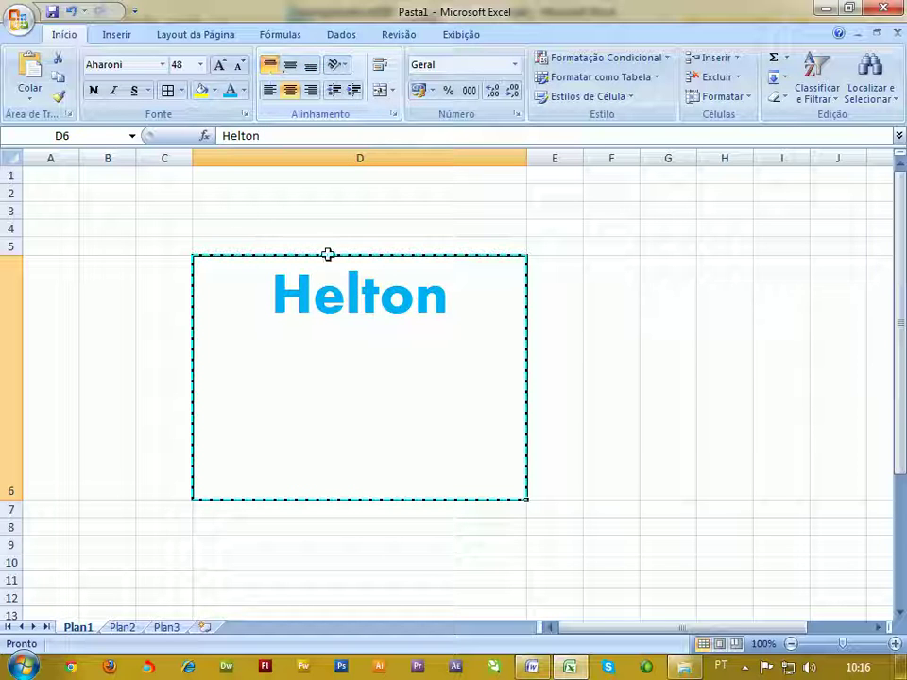
{"action": "left_click", "coordinate": [290, 64]}
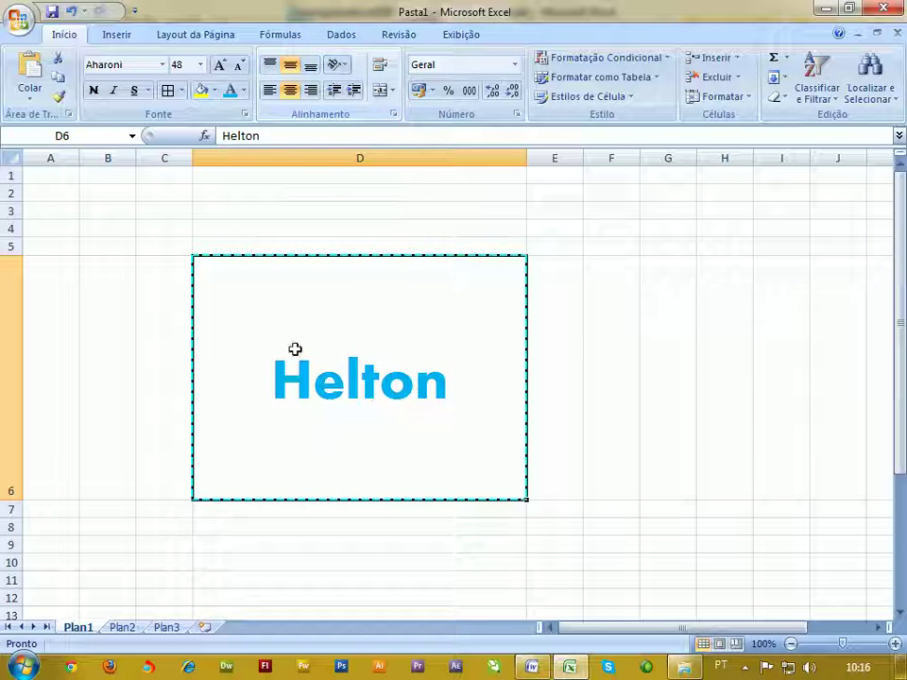
{"action": "left_click", "coordinate": [313, 66]}
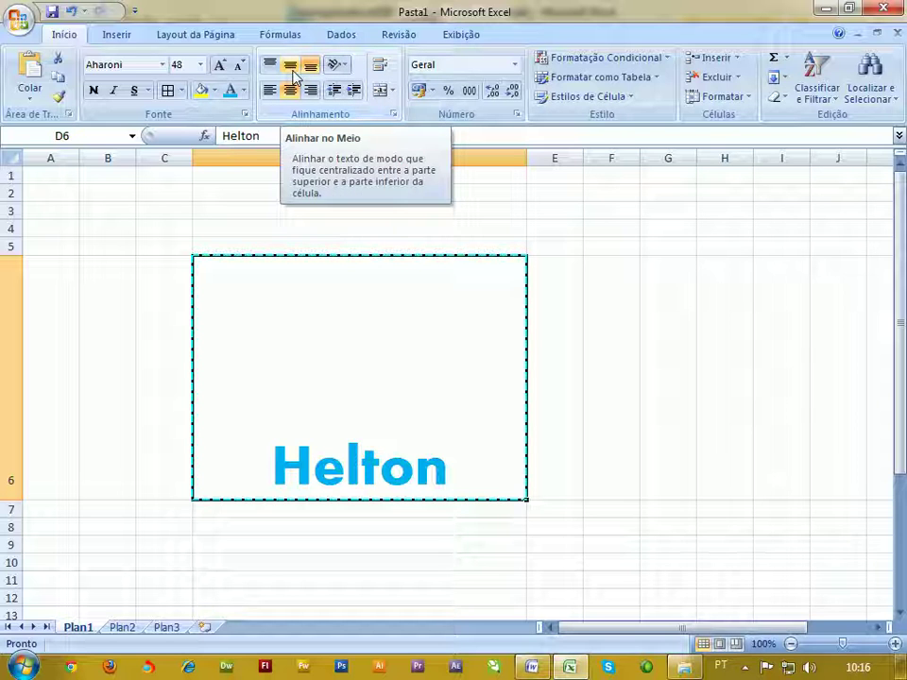
{"action": "left_click", "coordinate": [291, 66]}
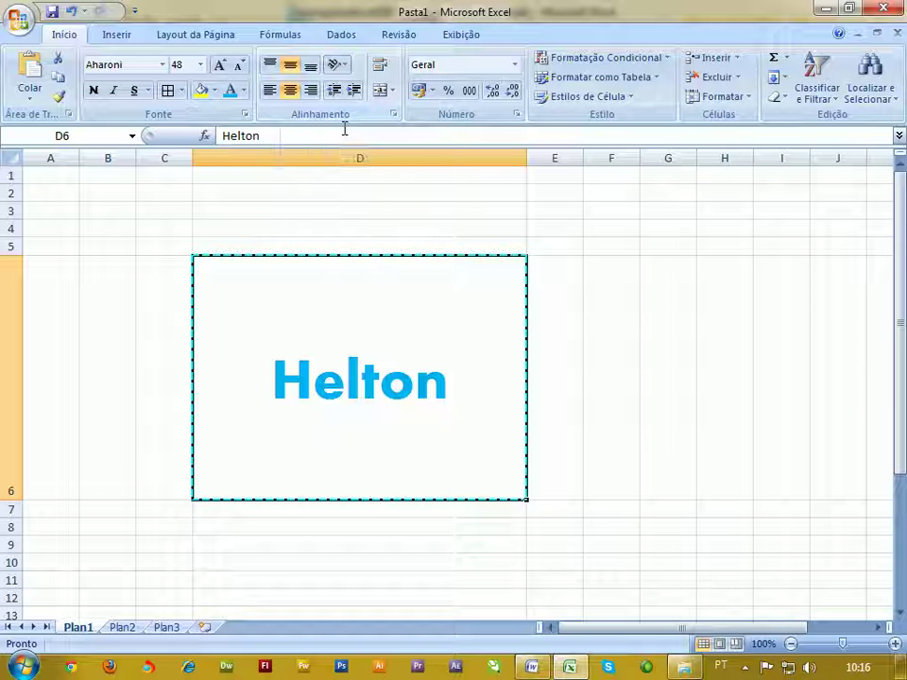
{"action": "left_click", "coordinate": [544, 300]}
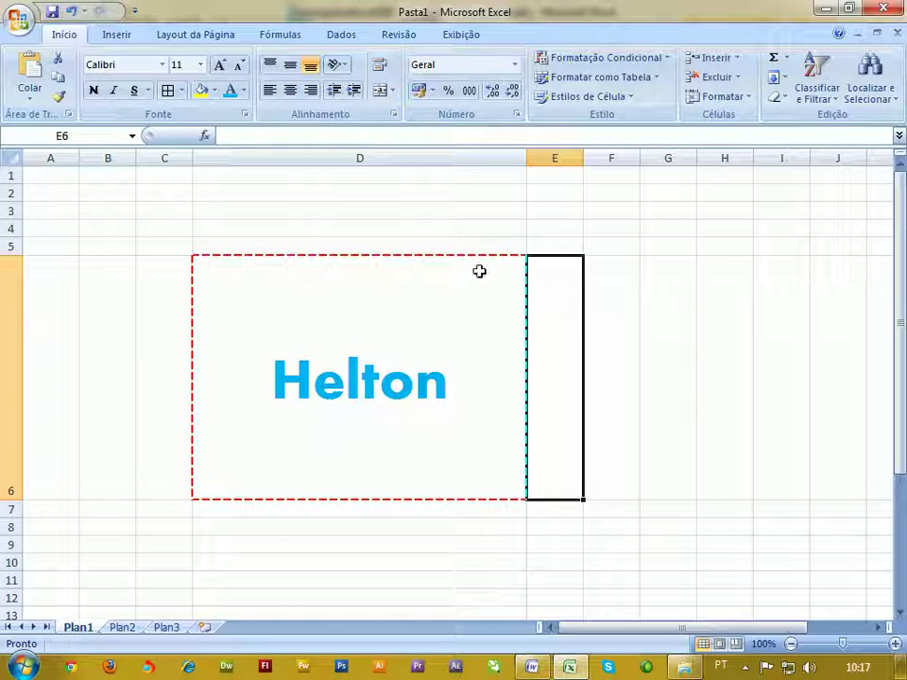
Open Save As, check the Word outline, and enter 'aula07' as the file name
{"action": "key", "text": "F12"}
{"action": "key", "text": "alt+Tab"}
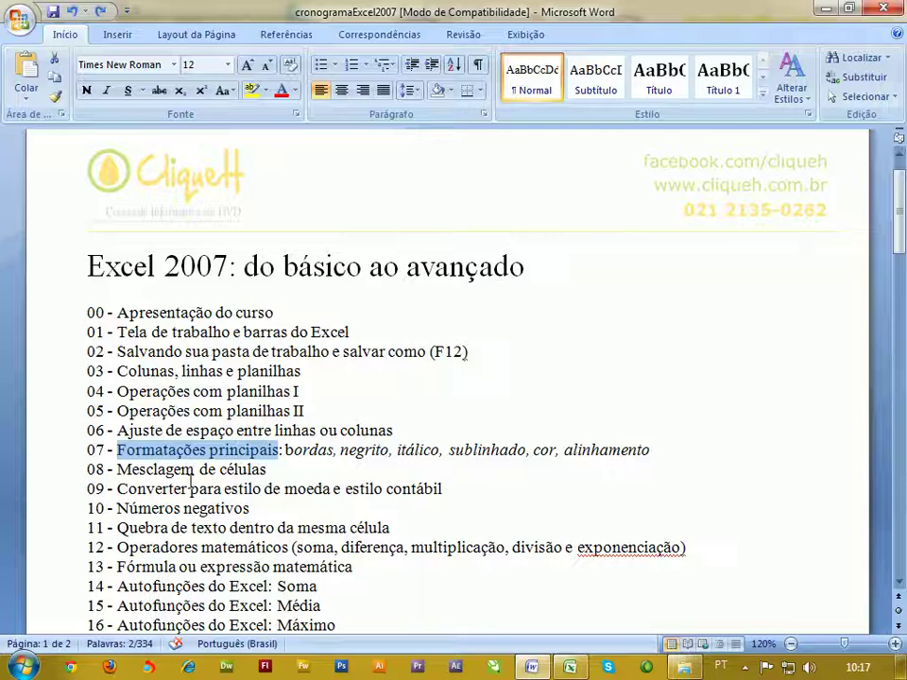
{"action": "key", "text": "alt+Tab"}
{"action": "type", "text": "aula"}
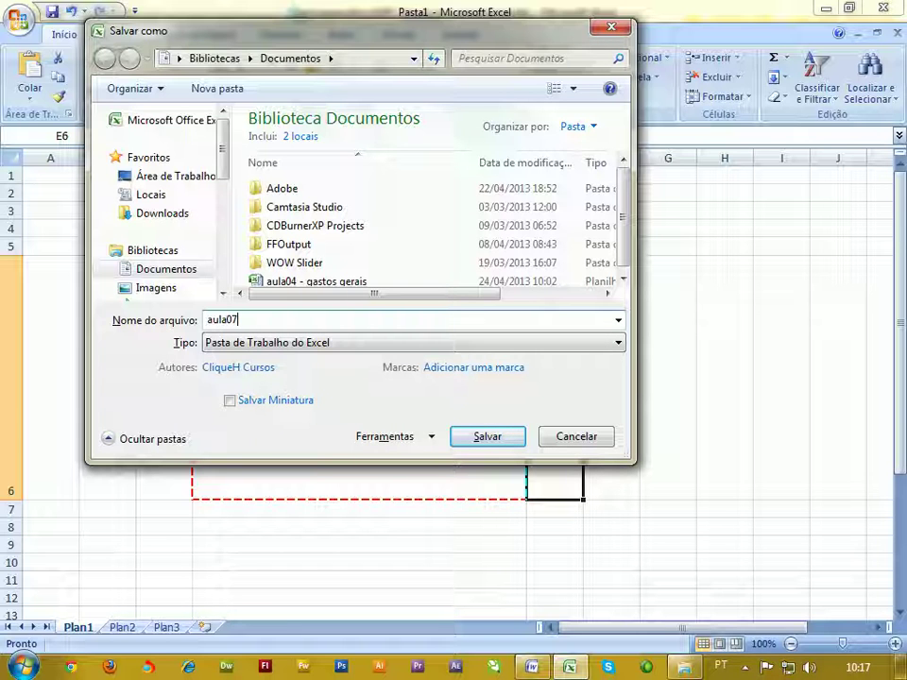
Save the workbook as aula07 in Área de Trabalho, then return to the Word course outline
{"action": "left_click", "coordinate": [191, 177]}
{"action": "left_click", "coordinate": [499, 439]}
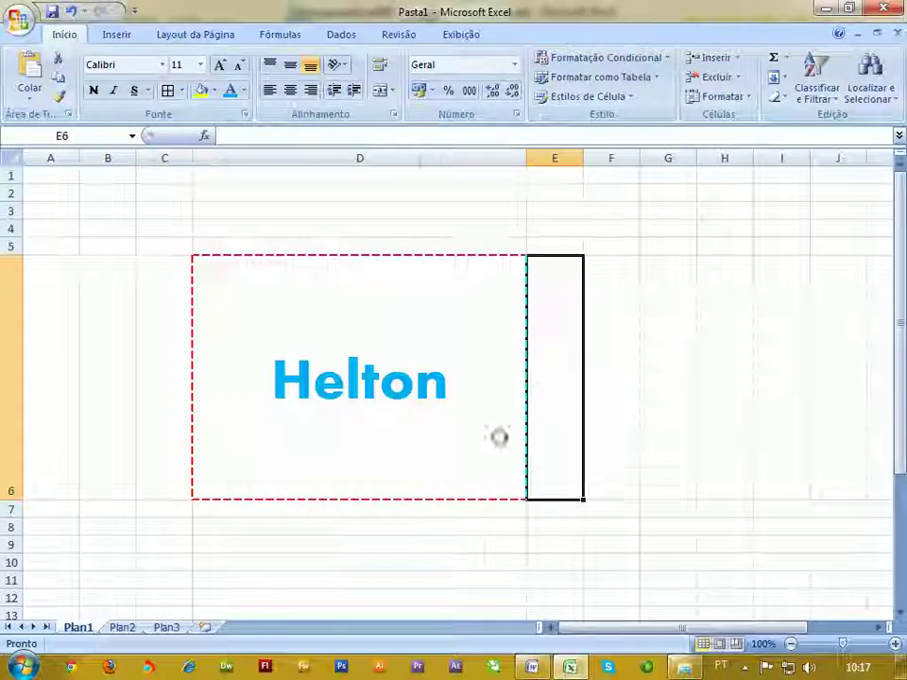
{"action": "key", "text": "alt+Tab"}
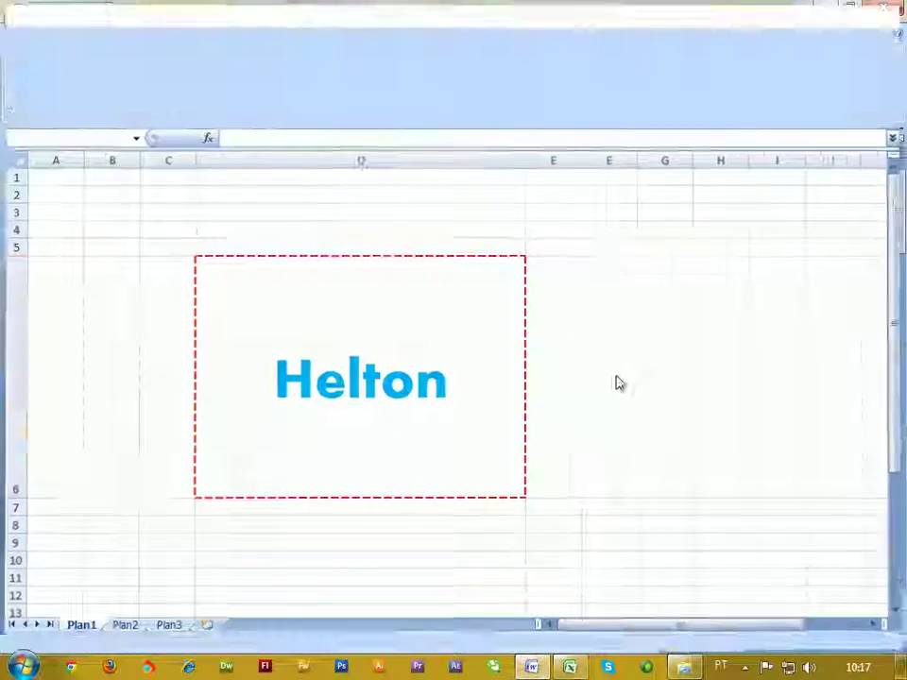